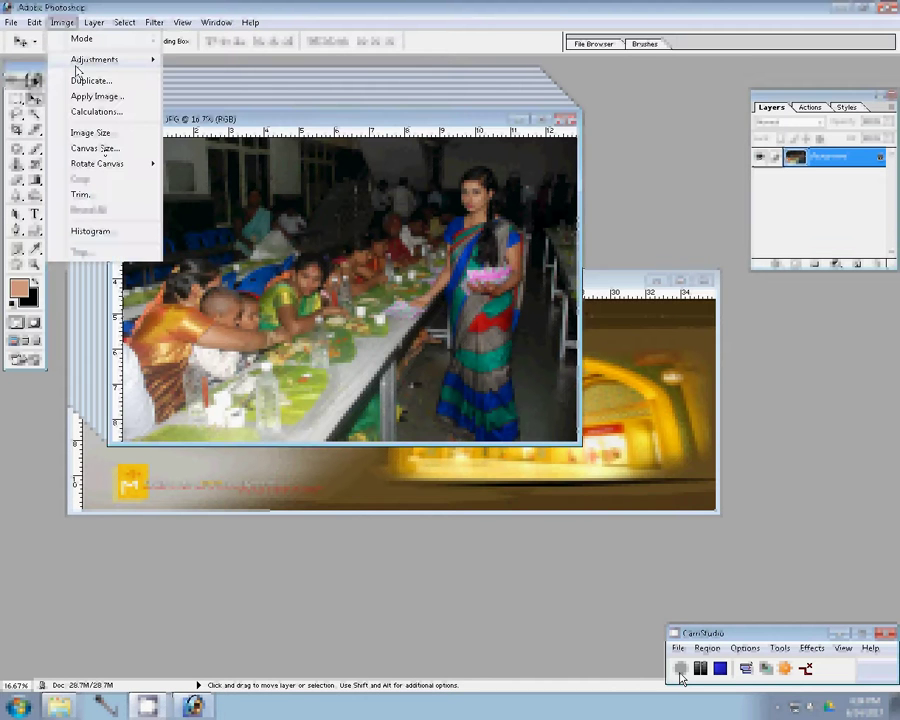
# Resize the DSC_0542 photo to a document width of 8 inches.
pyautogui.doubleClick(288, 283)
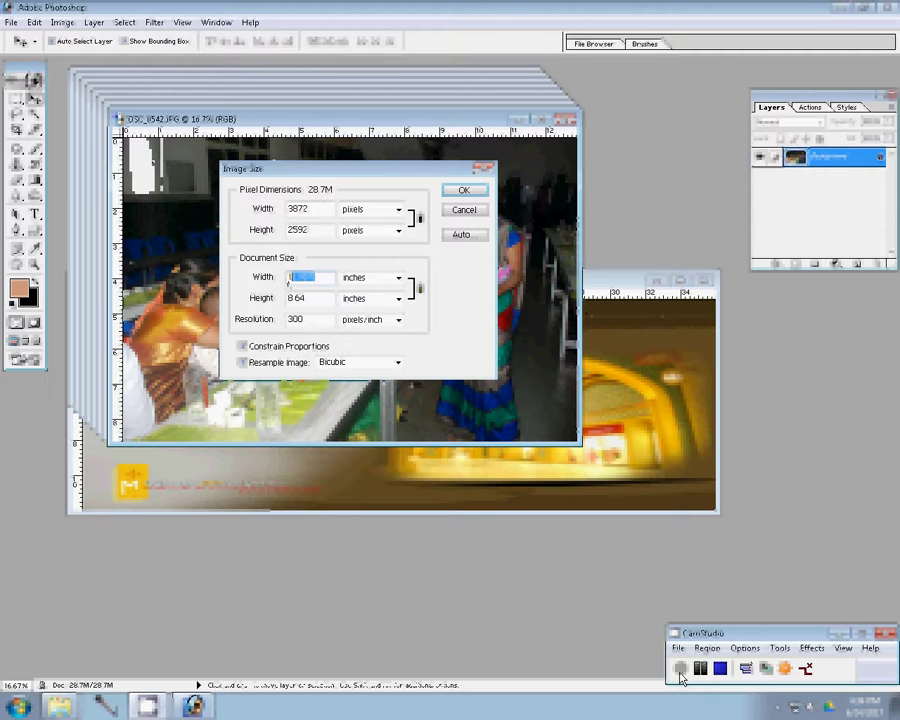
pyautogui.write('8')
pyautogui.click(462, 192)
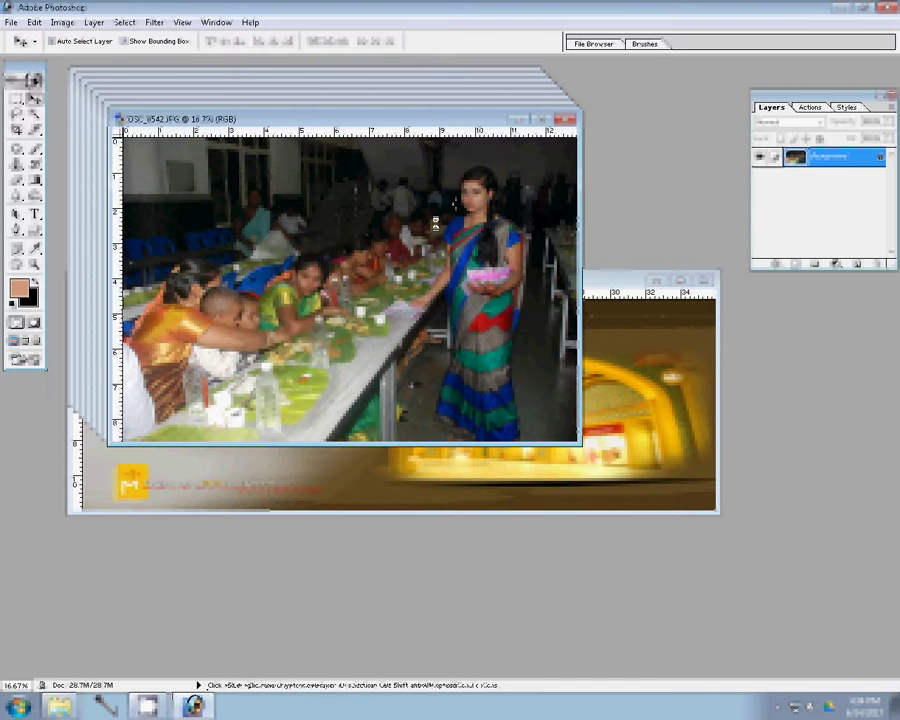
# Bring the album page forward and close DSC_0542 without saving.
pyautogui.click(622, 340)
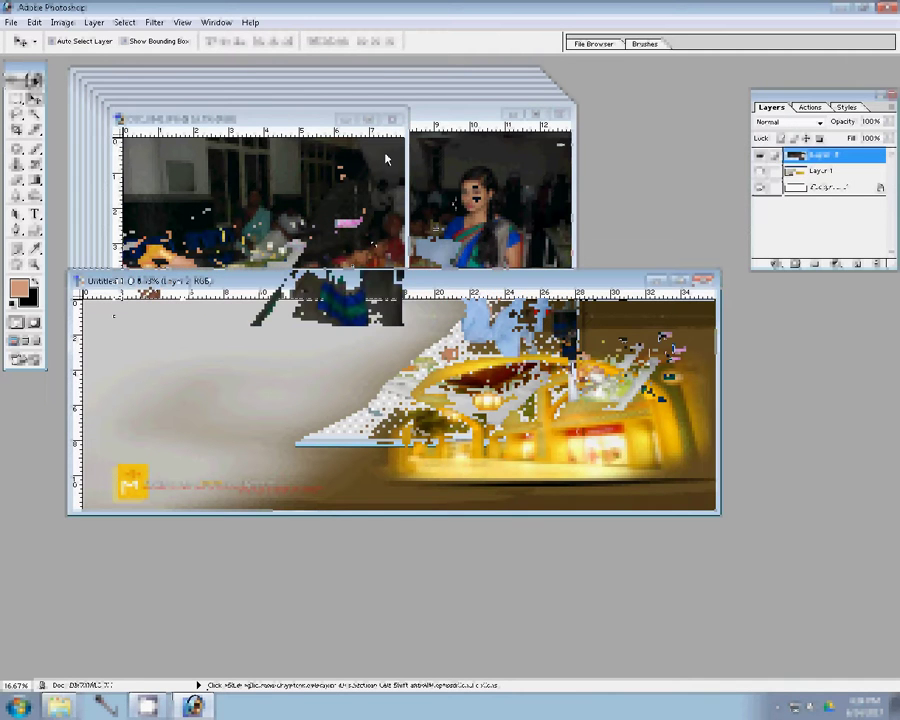
pyautogui.click(394, 119)
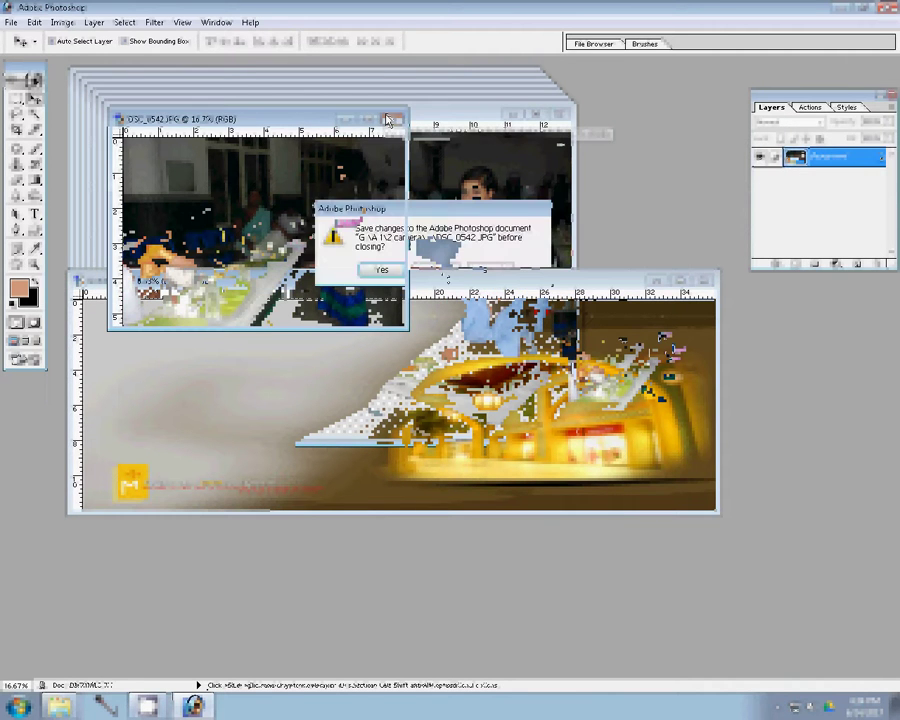
pyautogui.click(430, 270)
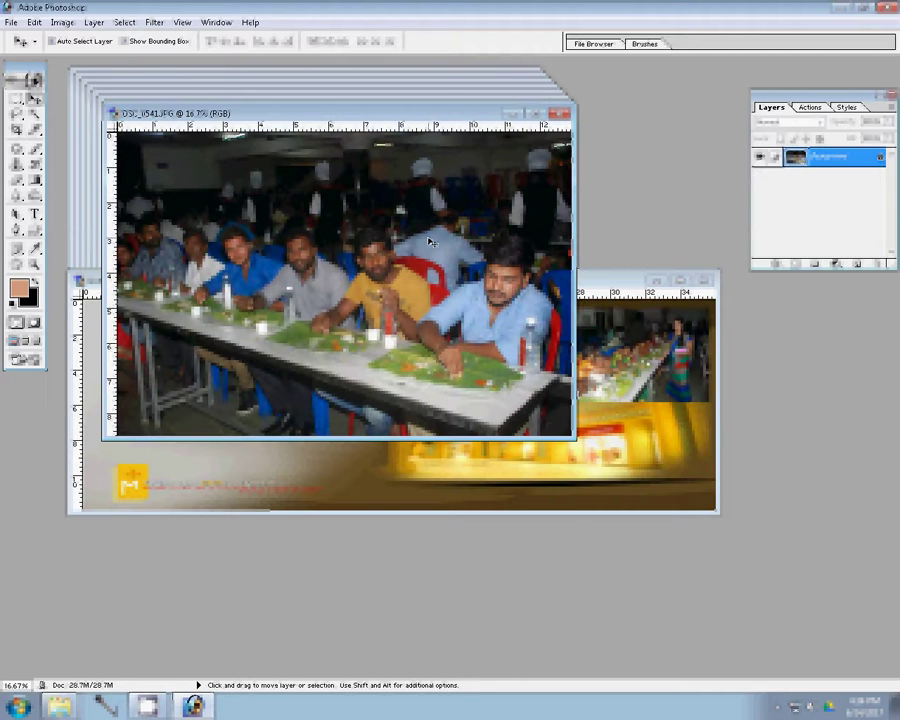
# Resize the DSC_0541 photo to a document width of 10.5 inches.
pyautogui.hotkey('ctrl', 'alt', 'i')
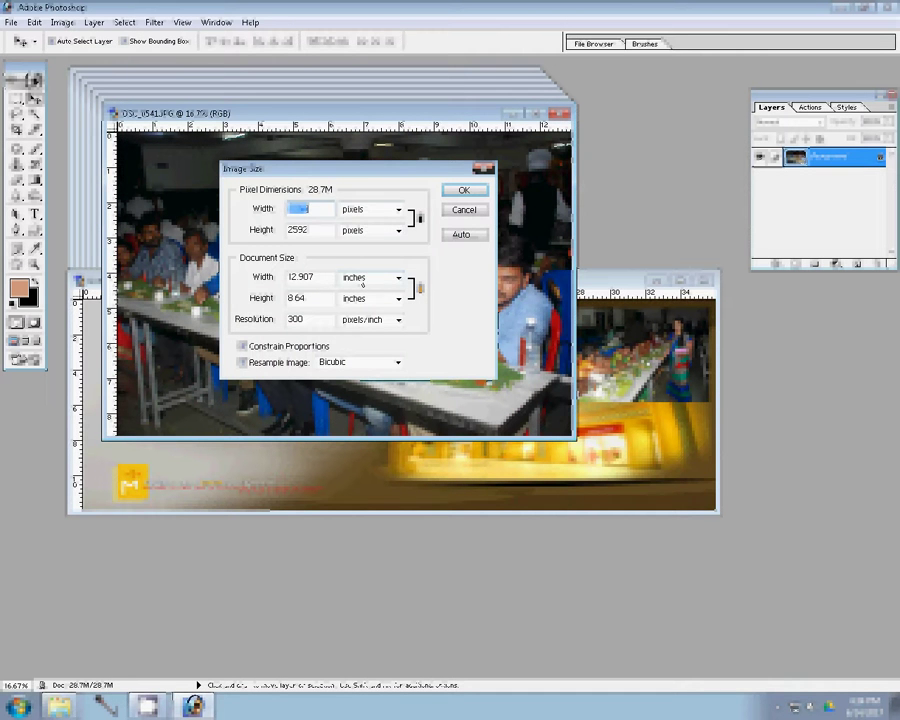
pyautogui.doubleClick(302, 277)
pyautogui.write('10.5')
pyautogui.press('Return')
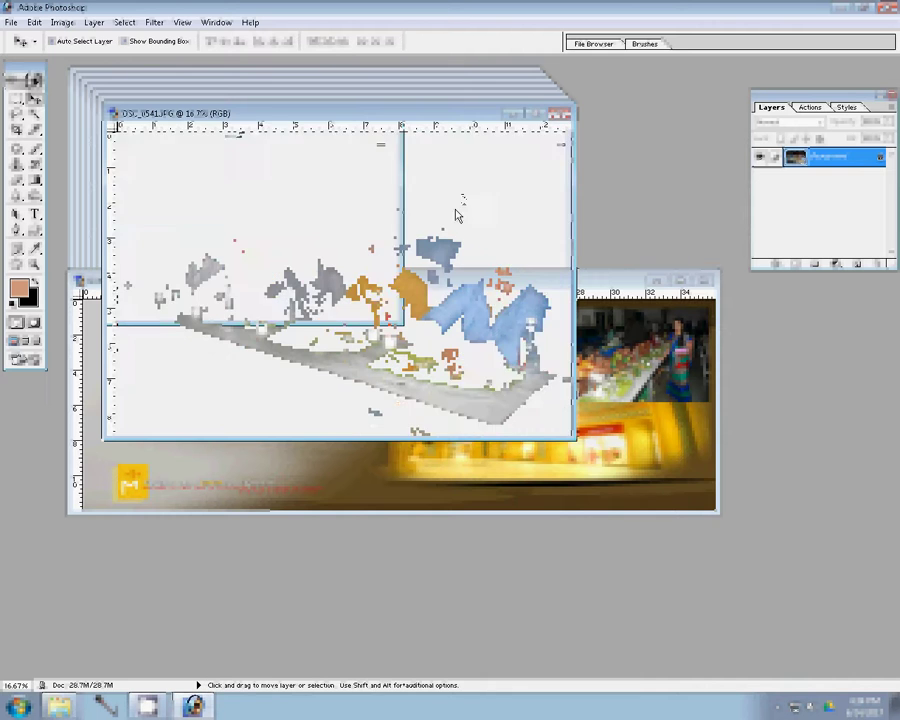
# Place DSC_0541 below the first photo on the album, then close it unsaved.
pyautogui.moveTo(456, 215); pyautogui.dragTo(667, 416)
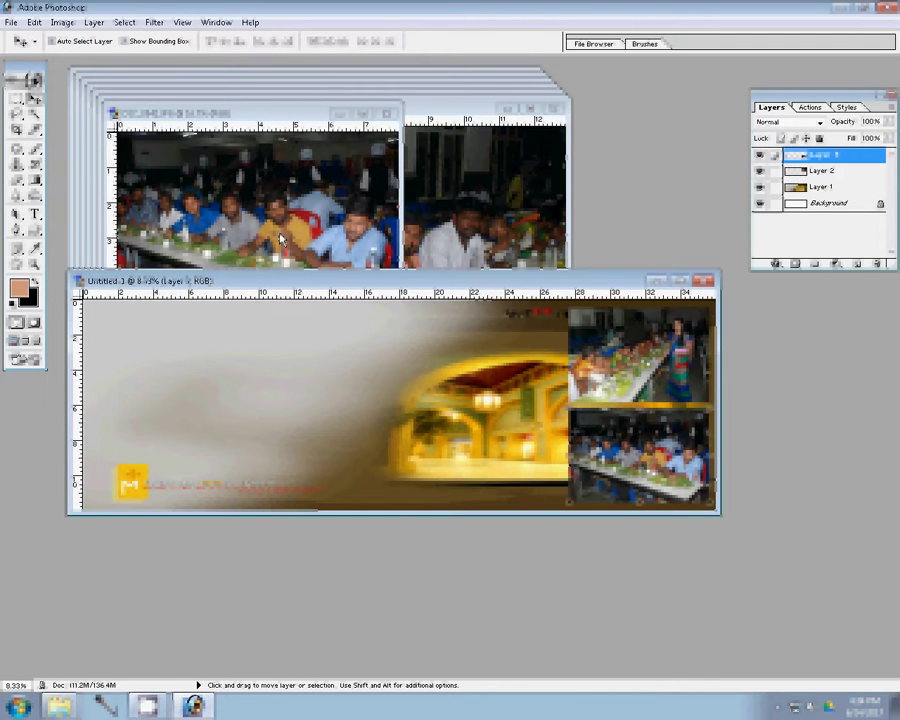
pyautogui.click(389, 113)
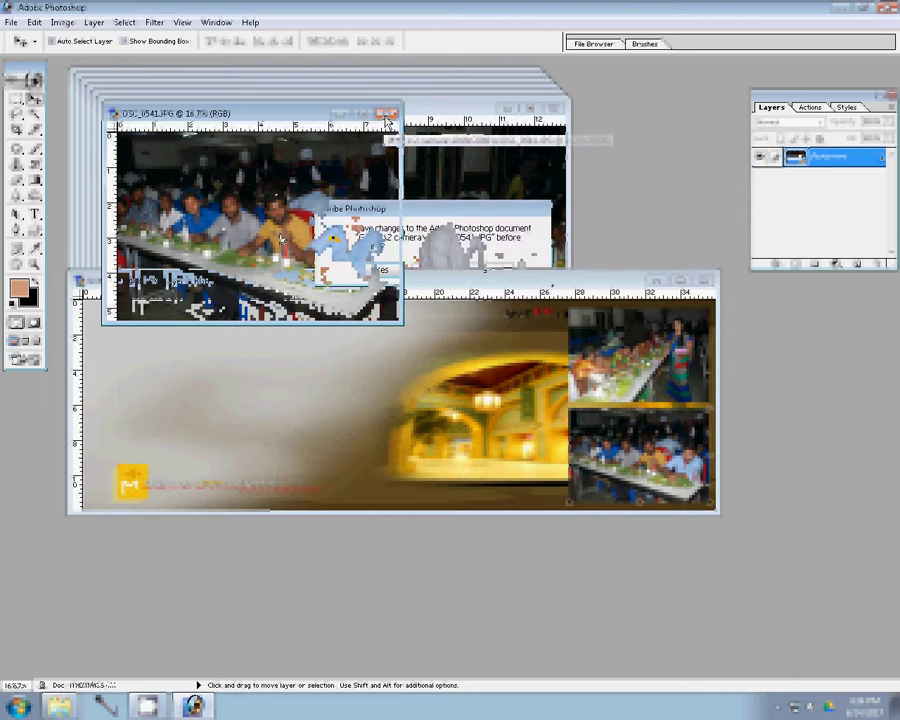
pyautogui.press('n')
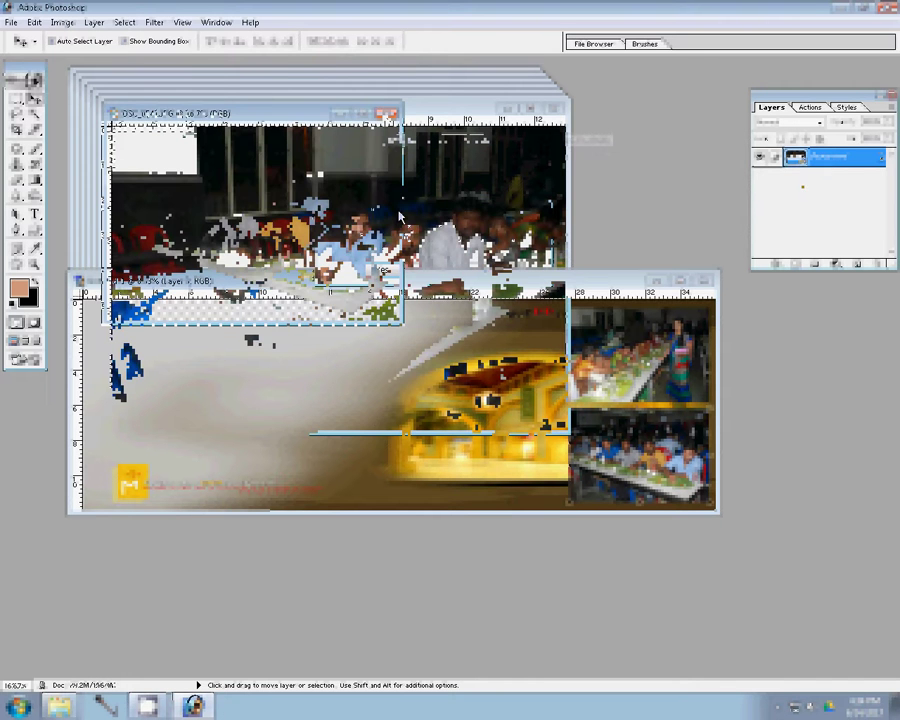
# Resize the DSC_0540 photo to a document width of 8 inches.
pyautogui.hotkey('ctrl', 'alt', 'i')
pyautogui.doubleClick(283, 280)
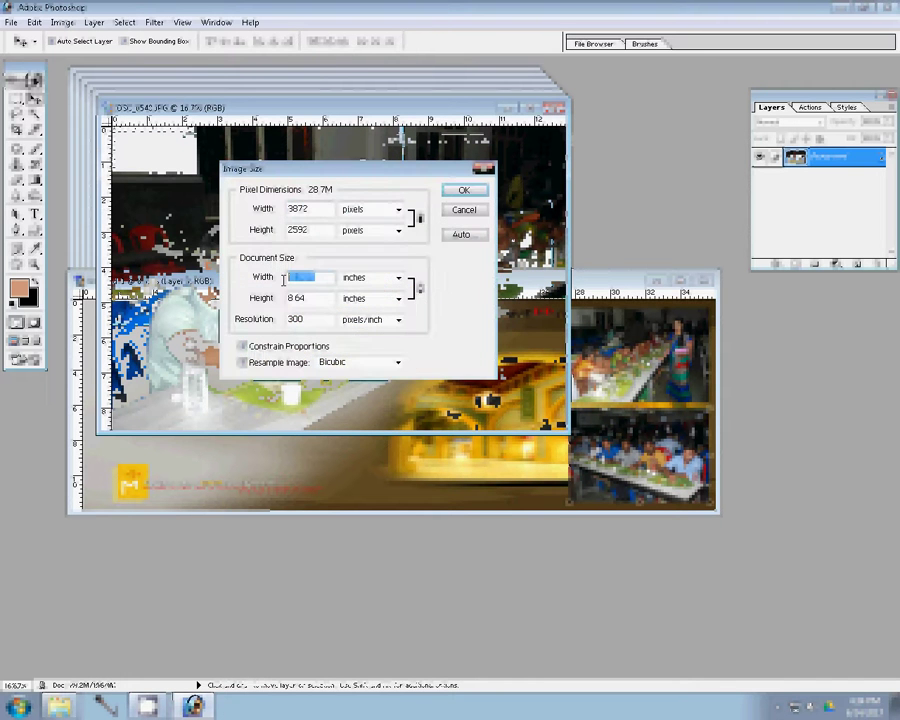
pyautogui.write('8')
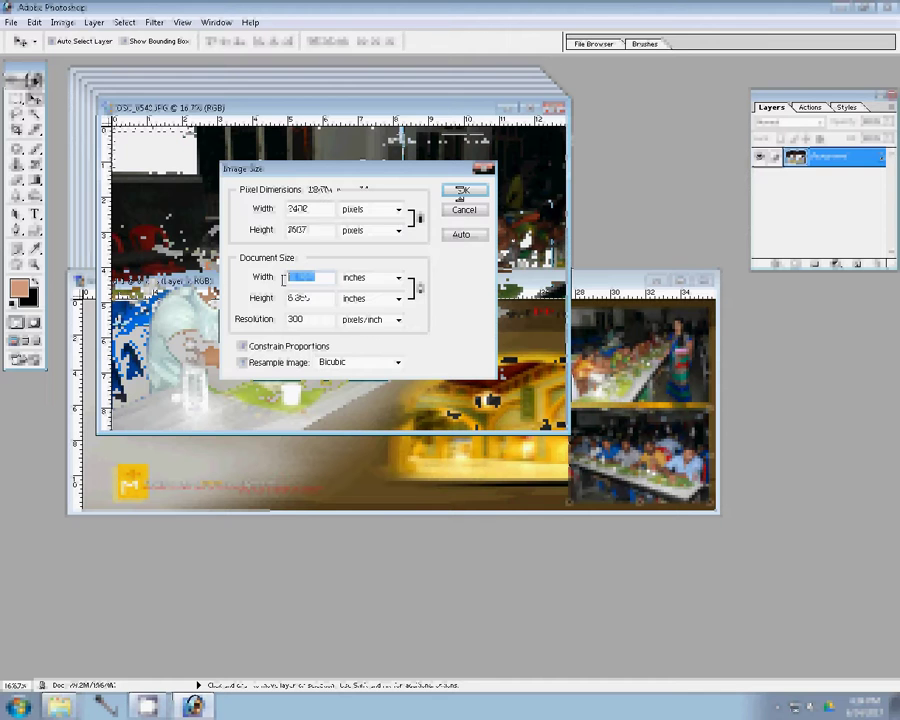
pyautogui.click(461, 192)
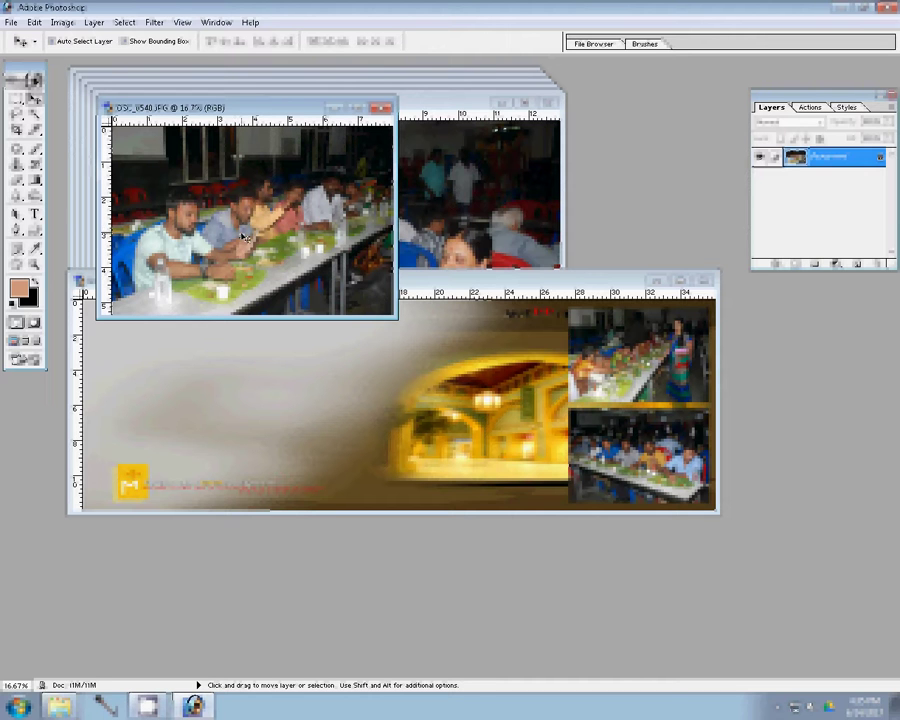
# Place DSC_0540 left of the top photo on the album and close it without saving.
pyautogui.moveTo(244, 237); pyautogui.dragTo(497, 424)
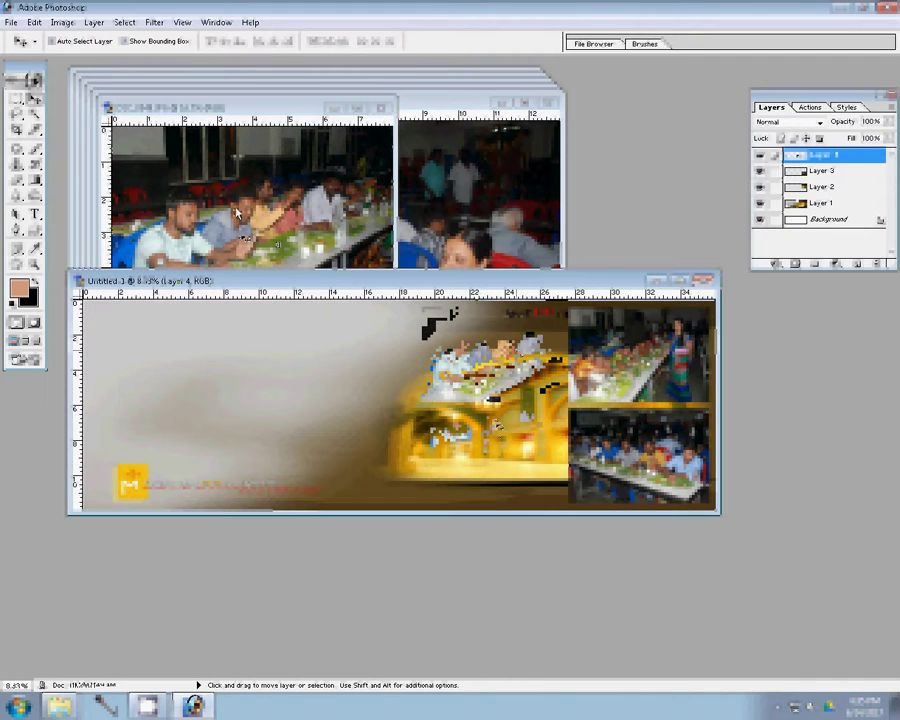
pyautogui.click(386, 108)
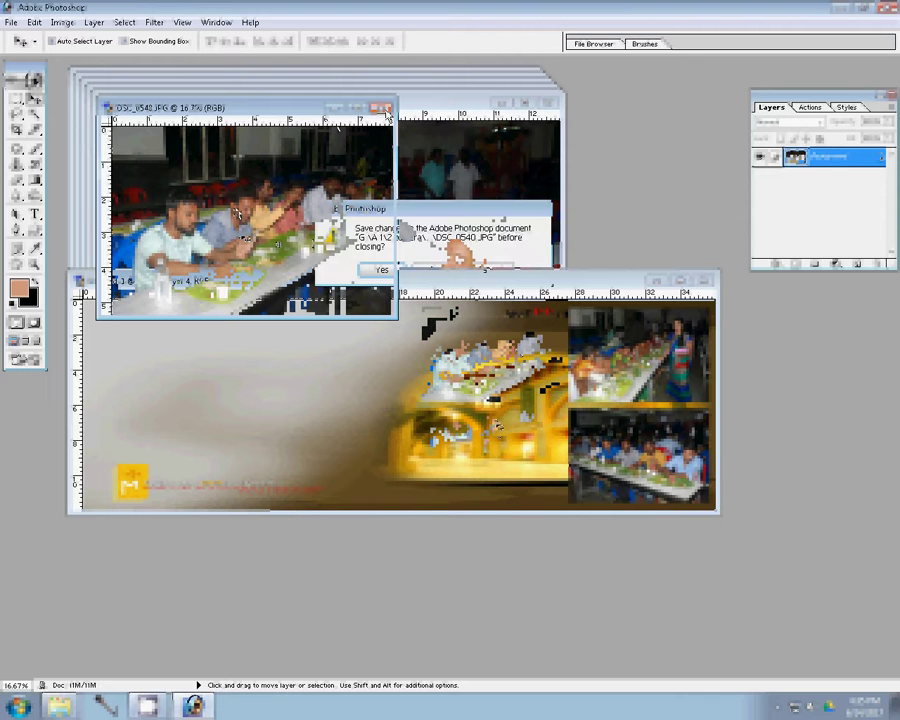
pyautogui.click(430, 270)
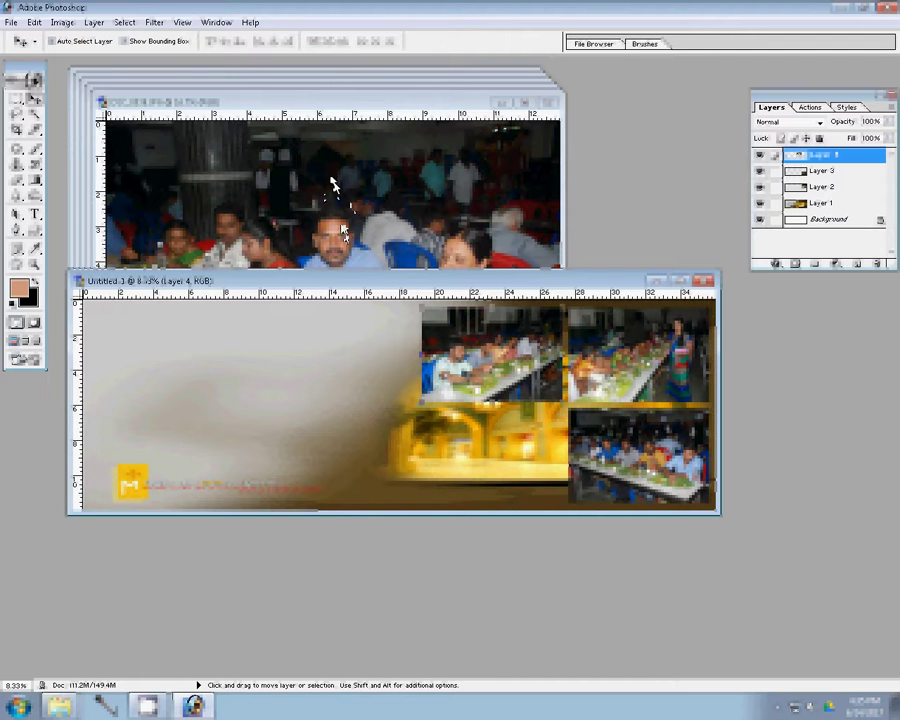
# Resize the next photo to 8 inches wide, then close it from the save prompt.
pyautogui.click(333, 185)
pyautogui.hotkey('ctrl', 'alt', 'i')
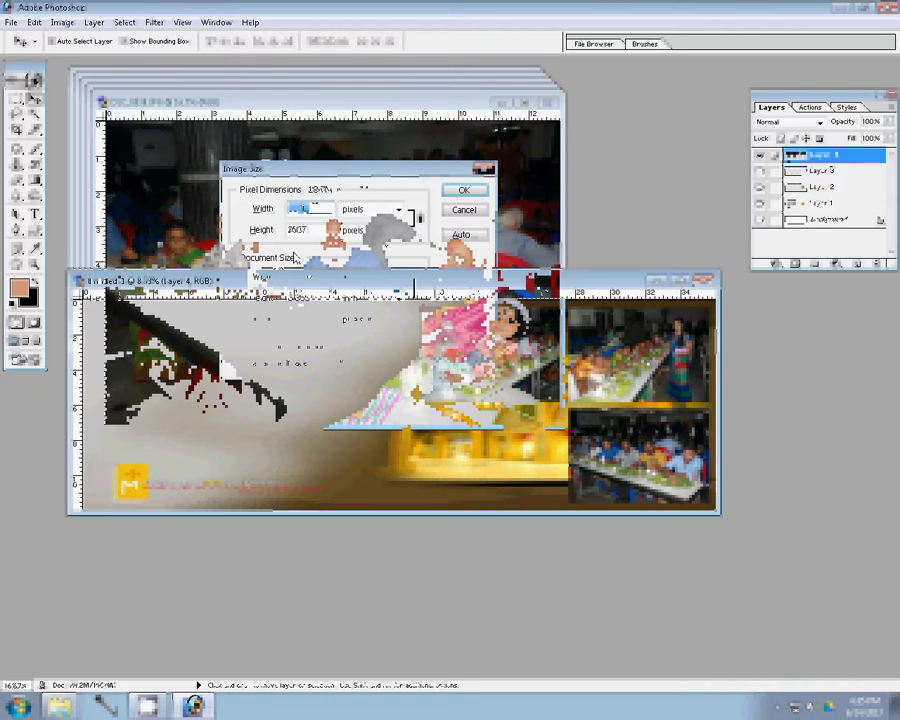
pyautogui.write('8')
pyautogui.click(453, 212)
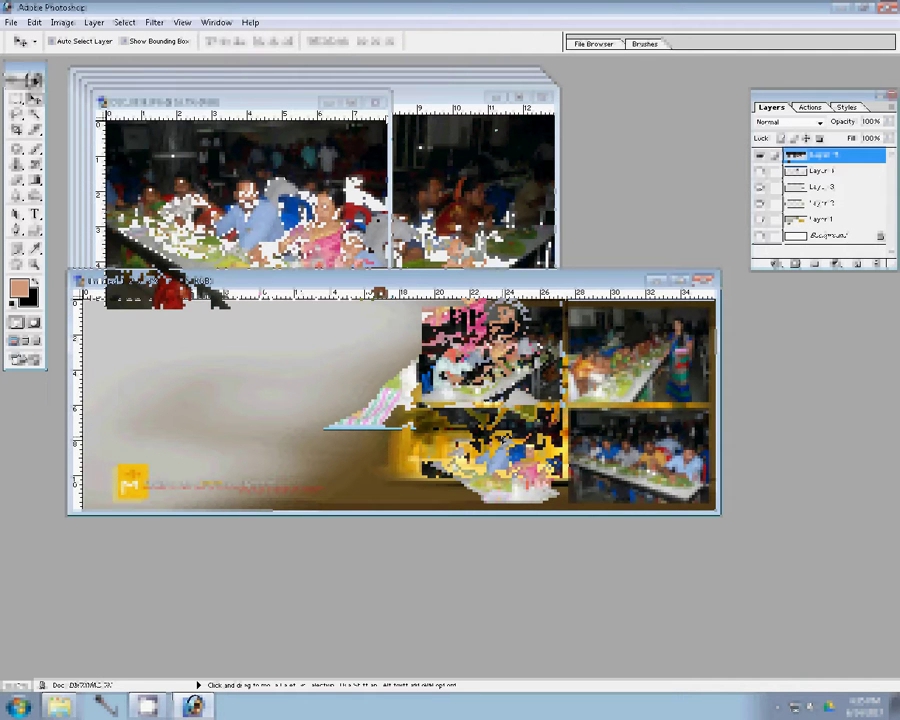
pyautogui.hotkey('ctrl', 'alt', 'w')
pyautogui.click(435, 266)
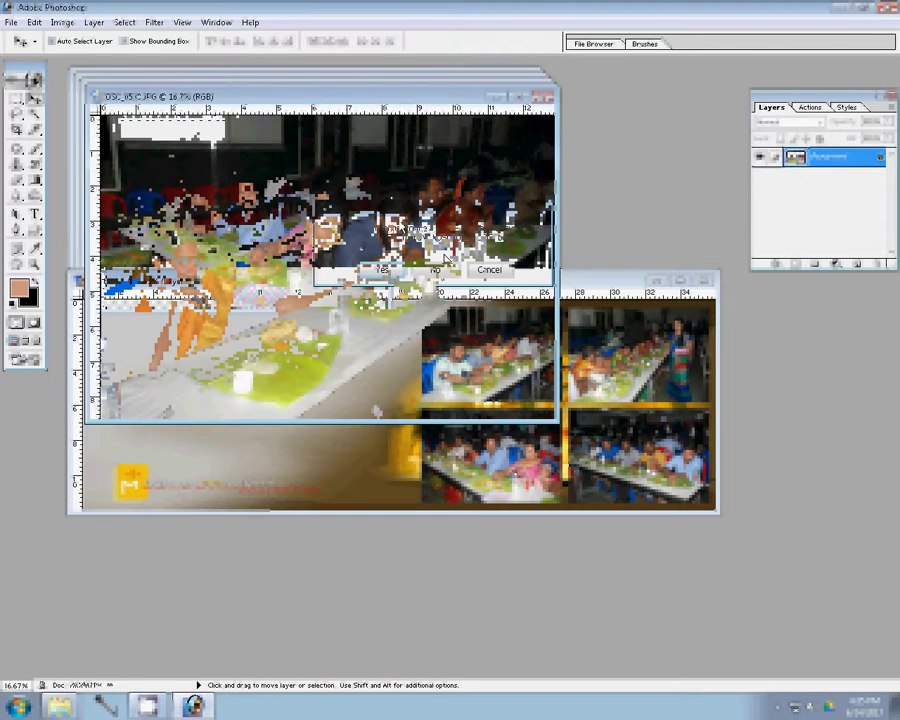
# Cancel the close and resize the photo to 9 inches wide.
pyautogui.press('Escape')
pyautogui.hotkey('ctrl', 'alt', 'i')
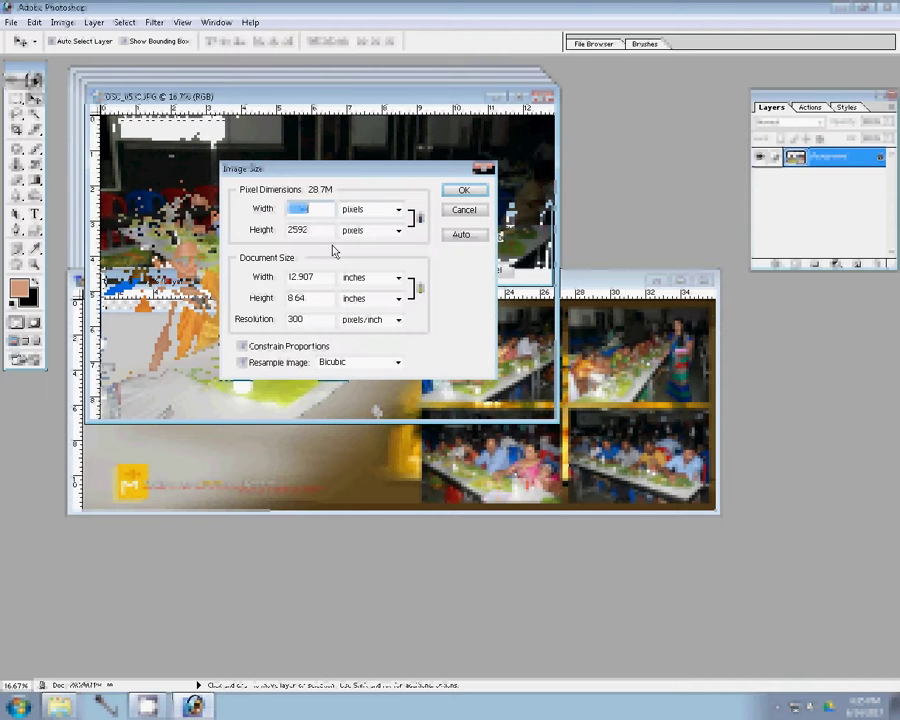
pyautogui.doubleClick(321, 277)
pyautogui.write('9')
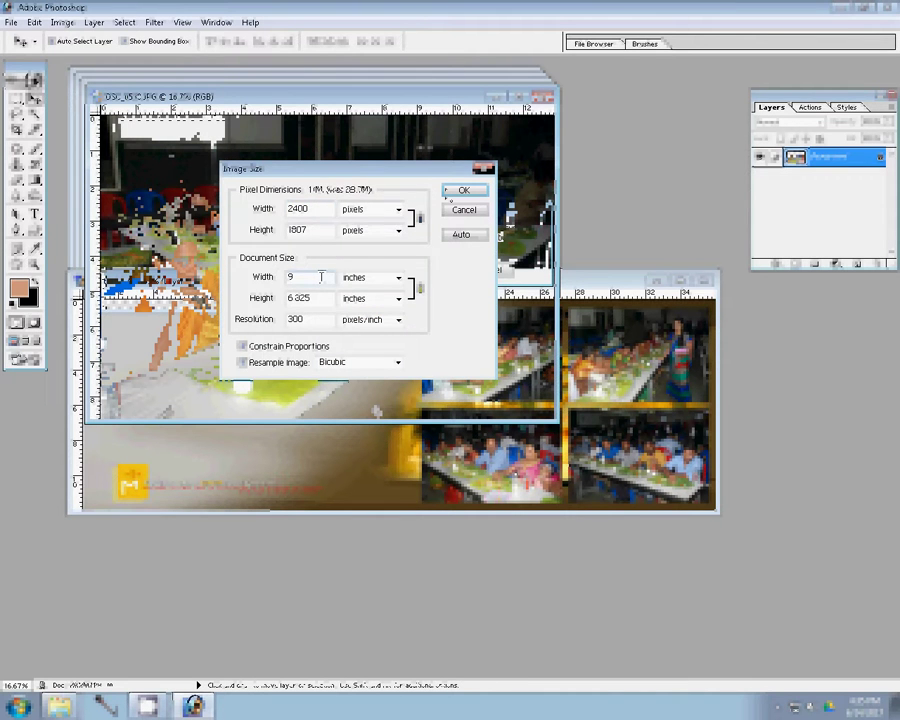
pyautogui.press('Return')
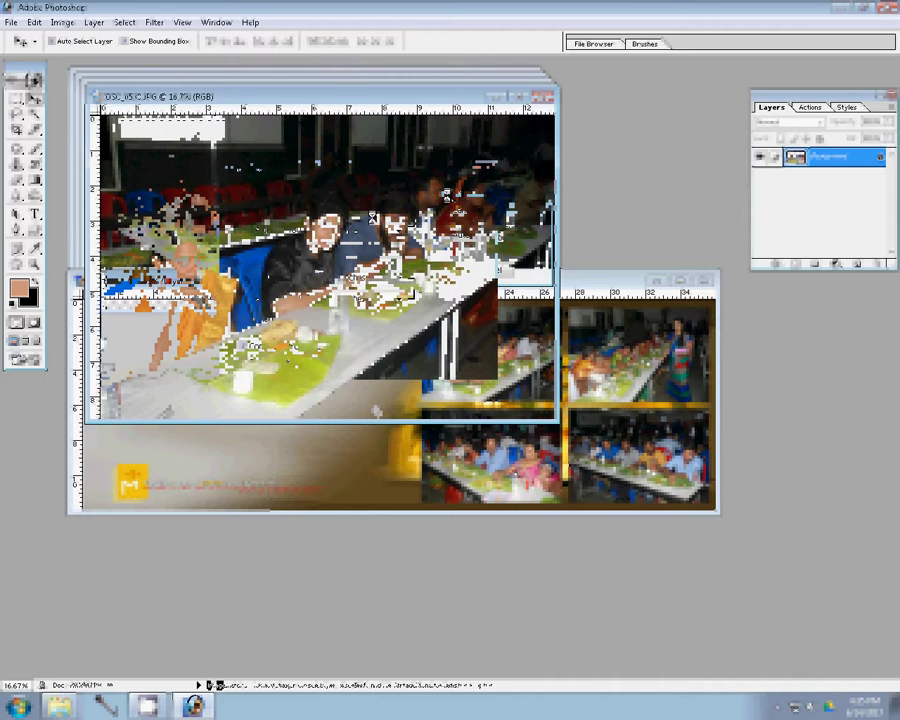
# Place the photo left of the grid's top row, nudge it left, and close it unsaved.
pyautogui.moveTo(267, 210); pyautogui.dragTo(340, 436)
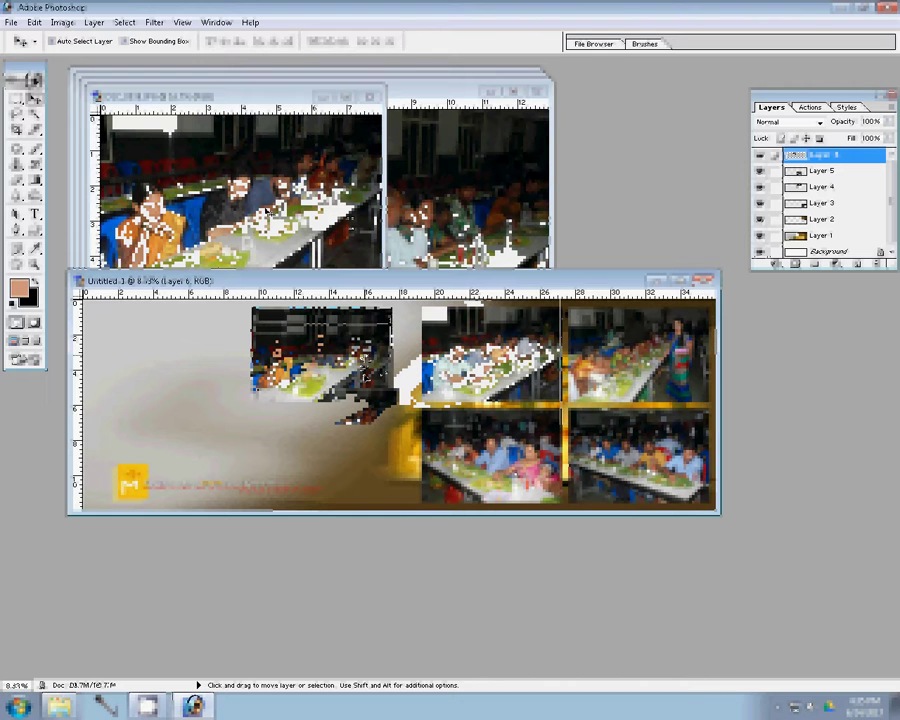
pyautogui.moveTo(320, 350); pyautogui.dragTo(309, 350)
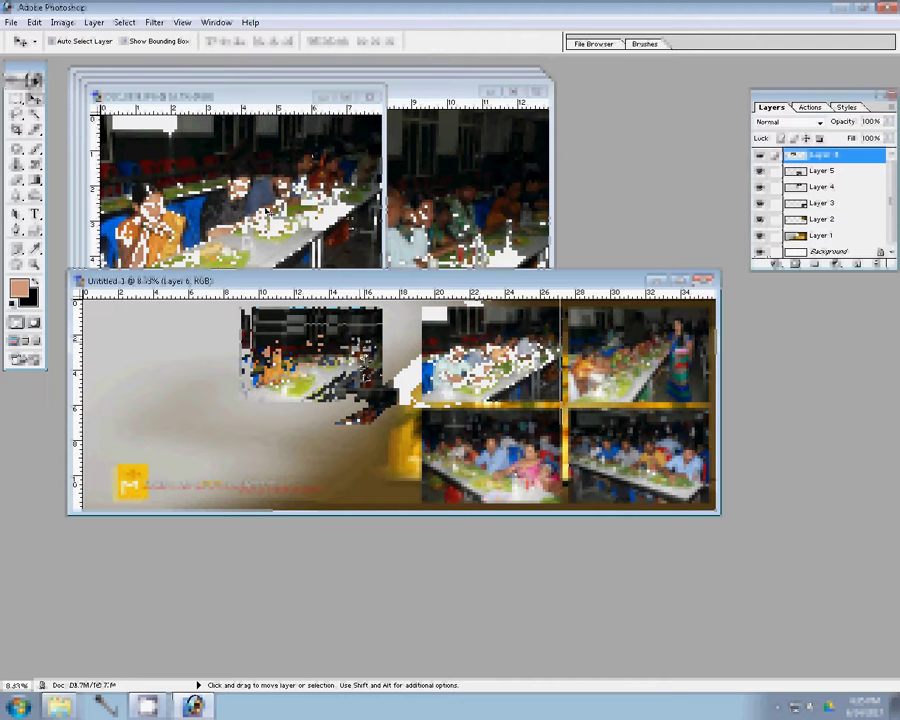
pyautogui.click(369, 96)
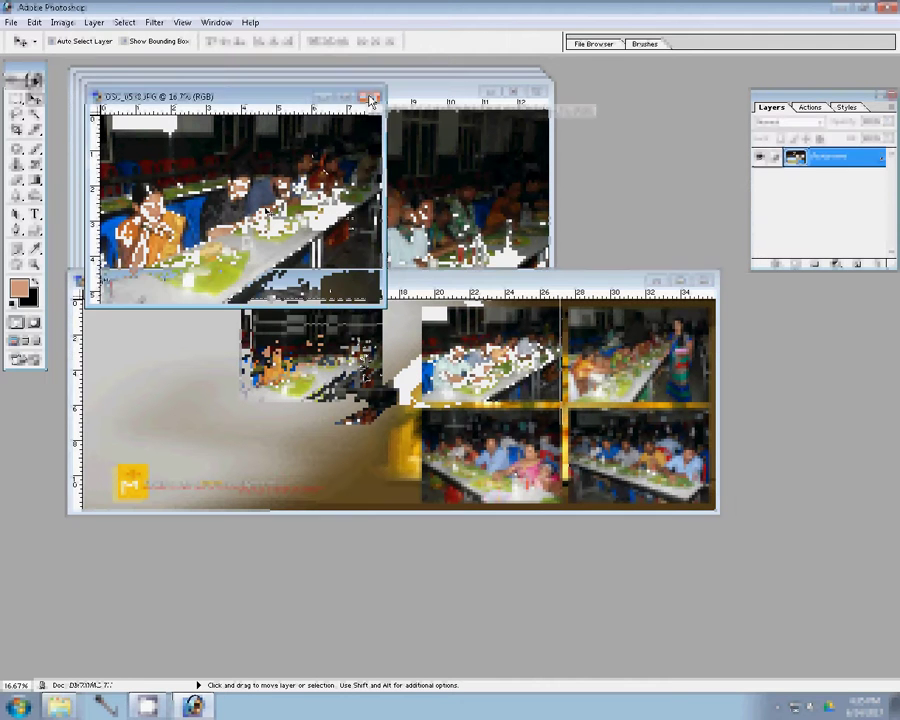
pyautogui.click(435, 269)
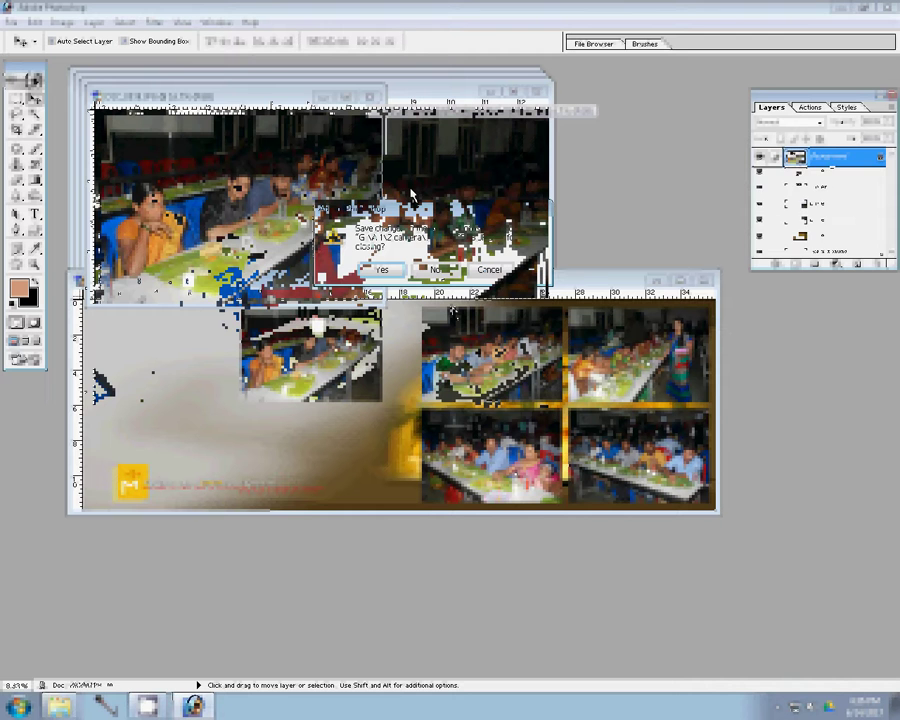
# Apply Image Size to DSC_0537, add it below the fifth photo, and close it unsaved.
pyautogui.hotkey('ctrl', 'alt', 'i')
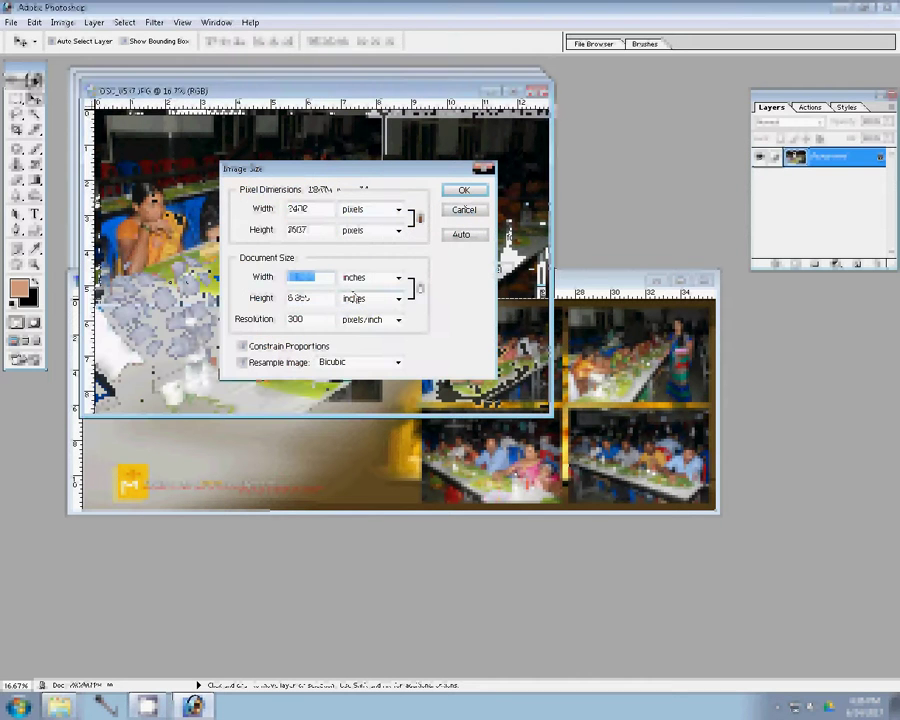
pyautogui.press('Return')
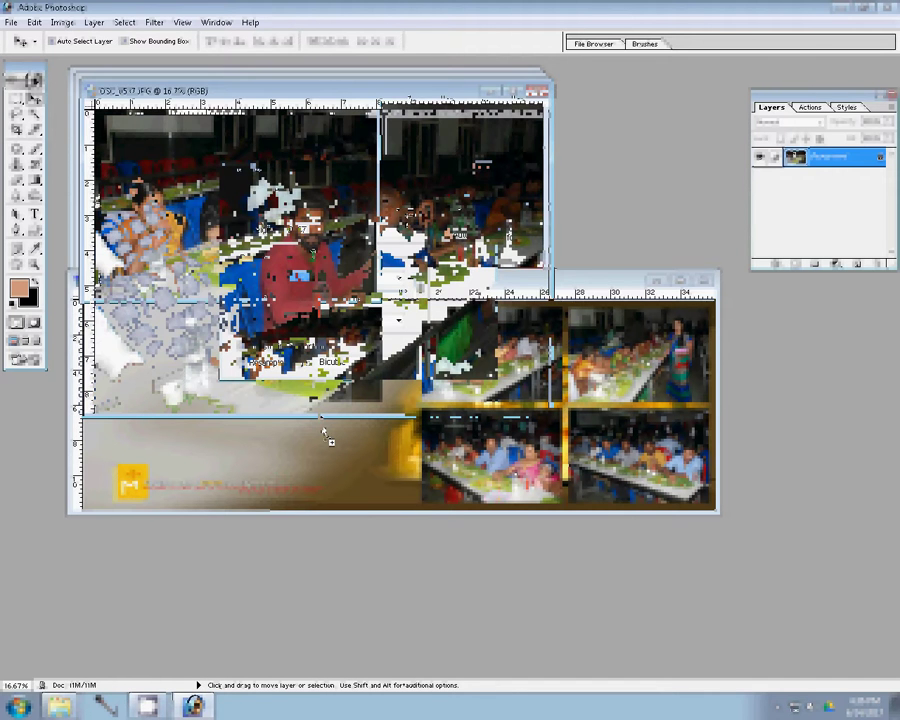
pyautogui.moveTo(225, 292); pyautogui.dragTo(326, 418)
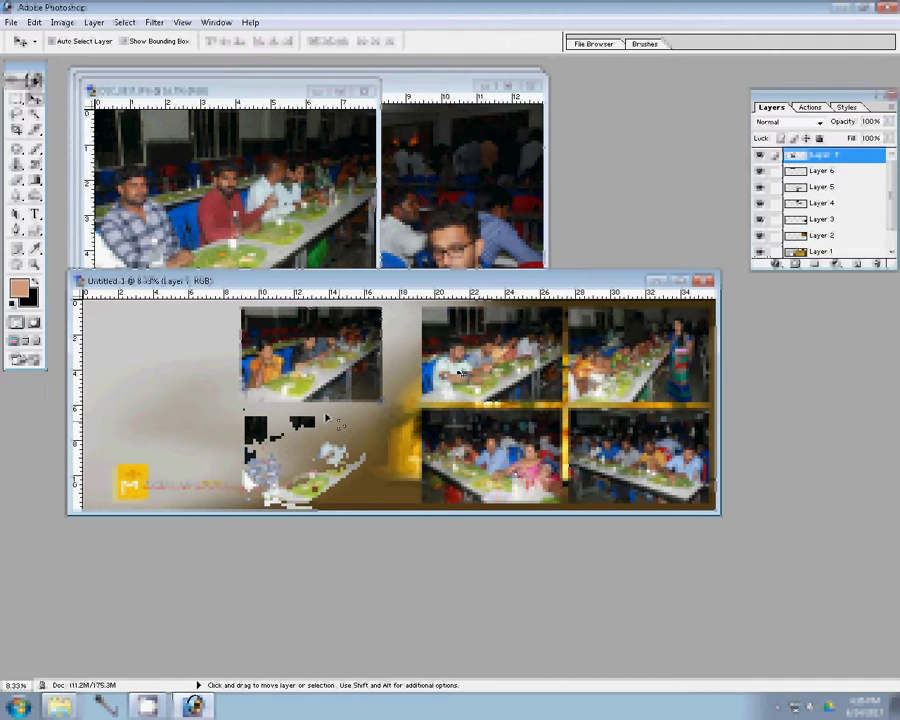
pyautogui.hotkey('ctrl', 'w')
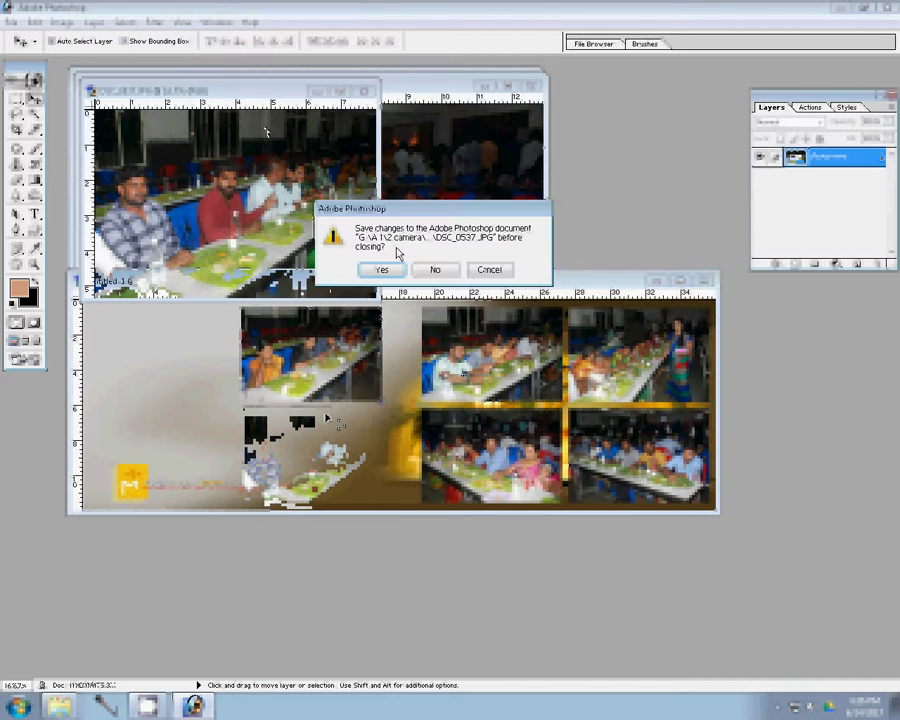
pyautogui.press('Return')
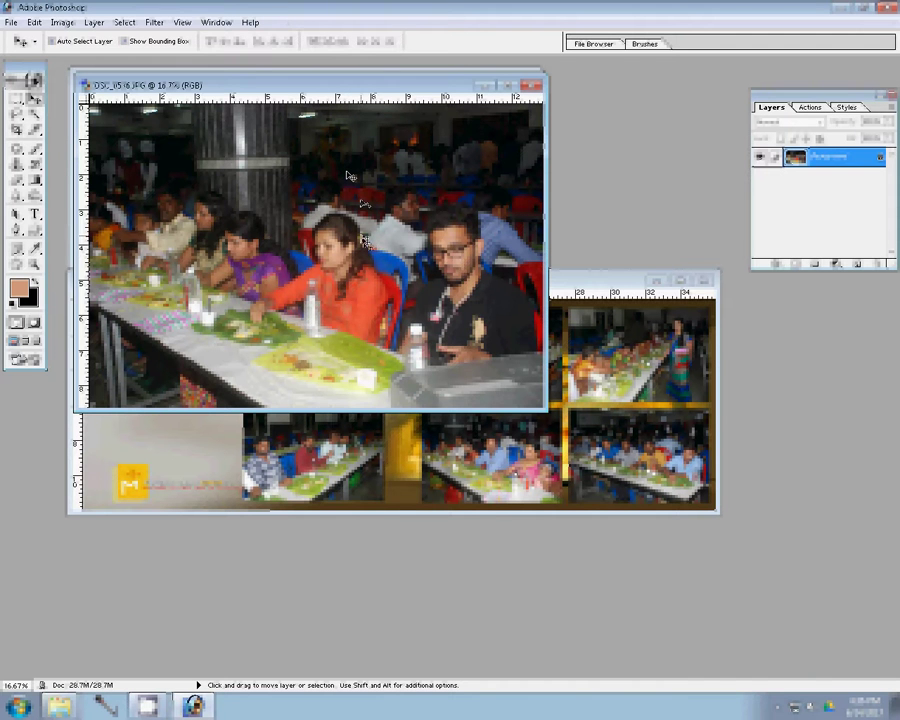
# Resize a photo to 3100 px wide, place it at the collage's top-left, and close it unsaved.
pyautogui.hotkey('ctrl', 'alt', 'i')
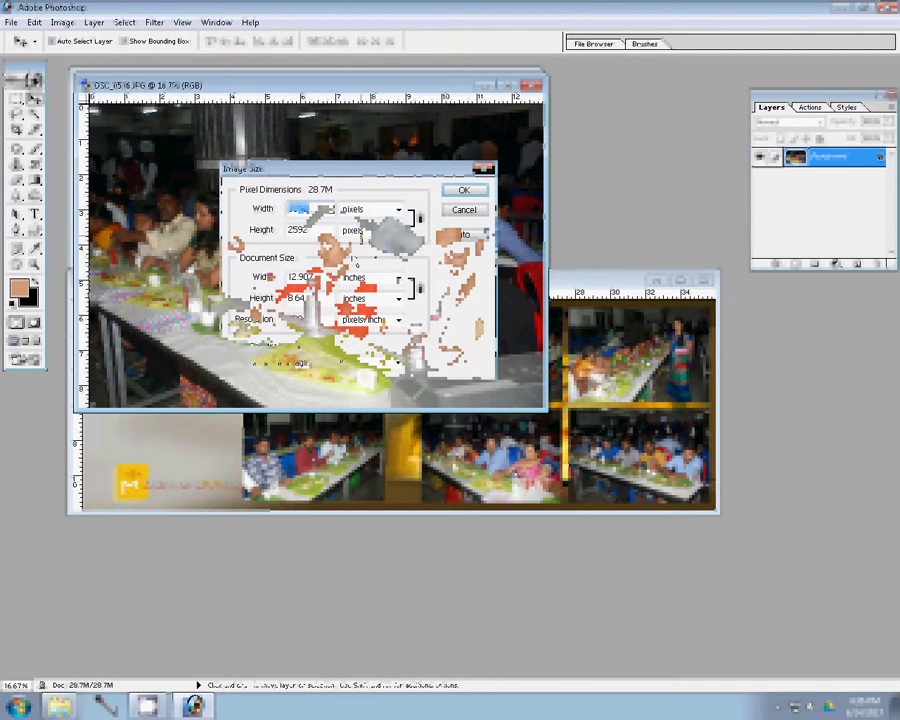
pyautogui.write('3100')
pyautogui.click(458, 191)
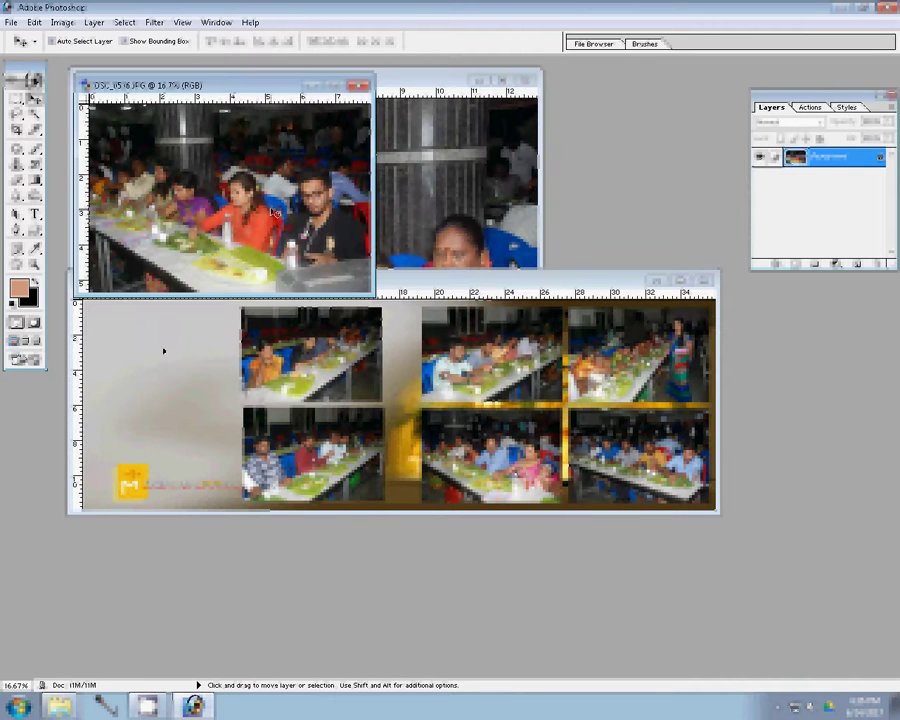
pyautogui.click(164, 350)
pyautogui.moveTo(272, 212); pyautogui.dragTo(170, 350)
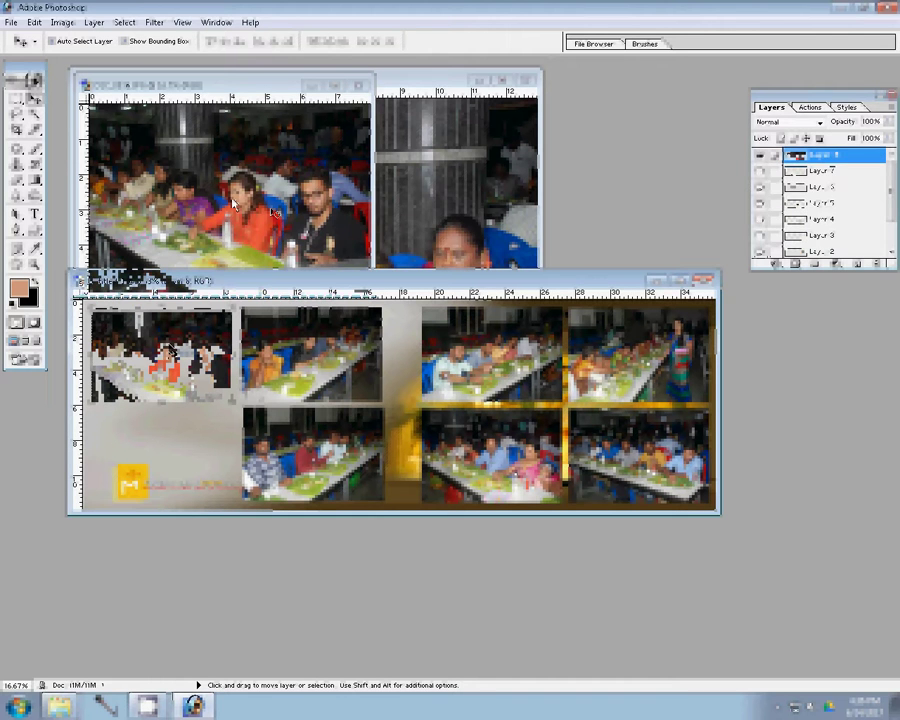
pyautogui.click(358, 85)
pyautogui.click(423, 270)
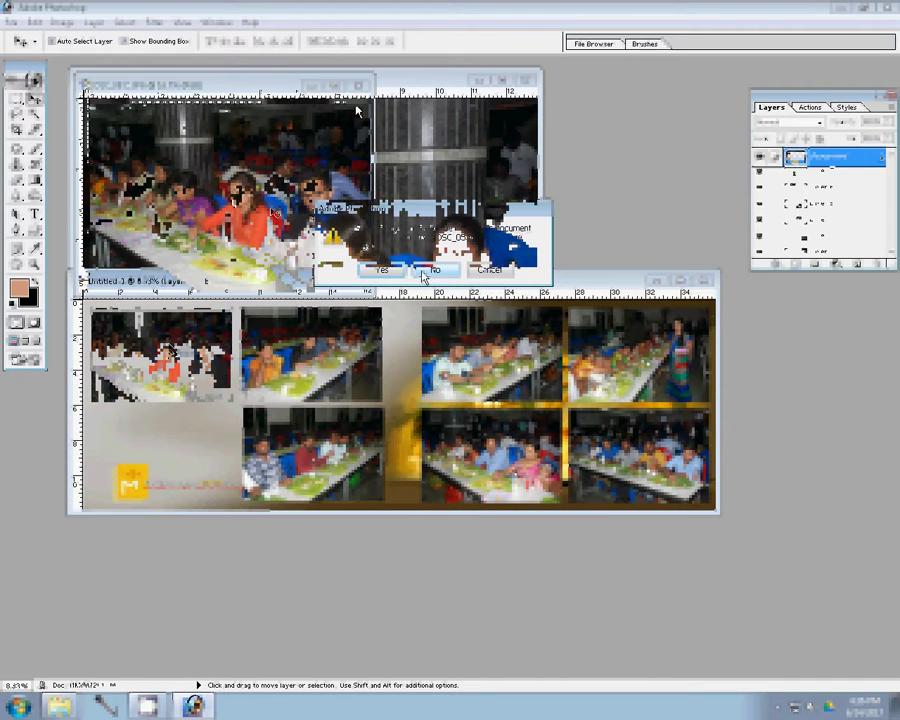
# Resize the next photo to 14 inches wide, add it to the layout, and begin closing it.
pyautogui.hotkey('ctrl', 'alt', 'i')
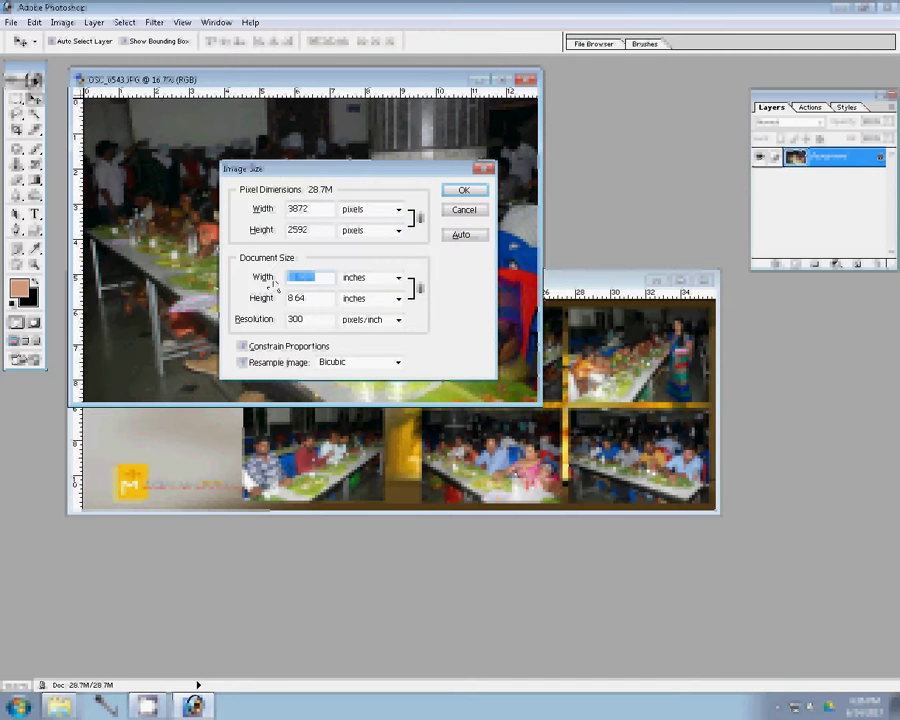
pyautogui.write('14')
pyautogui.press('Return')
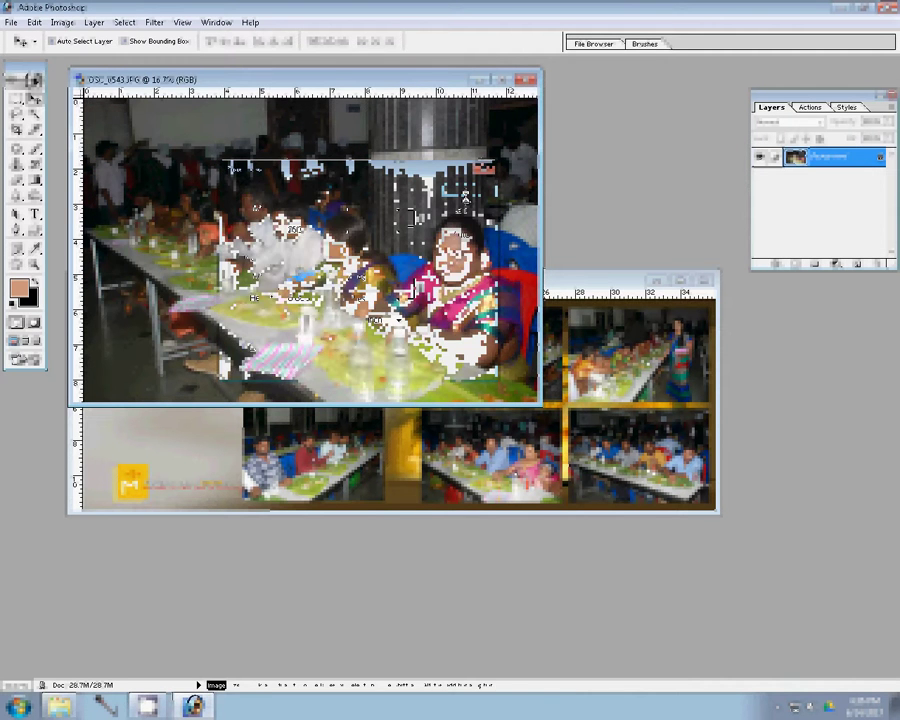
pyautogui.hotkey('ctrl', 'Tab')
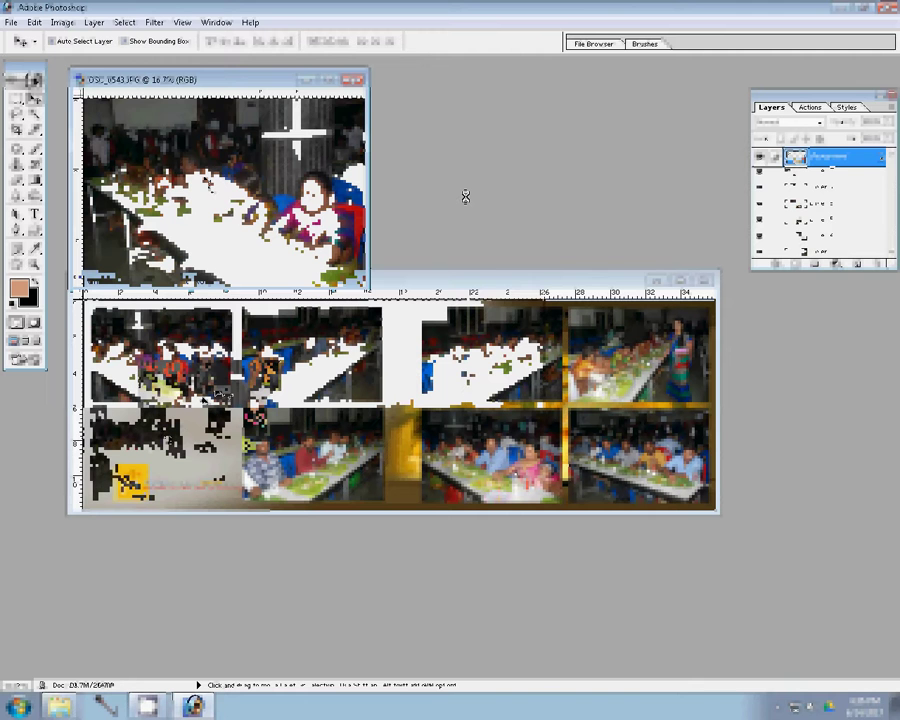
pyautogui.click(323, 122)
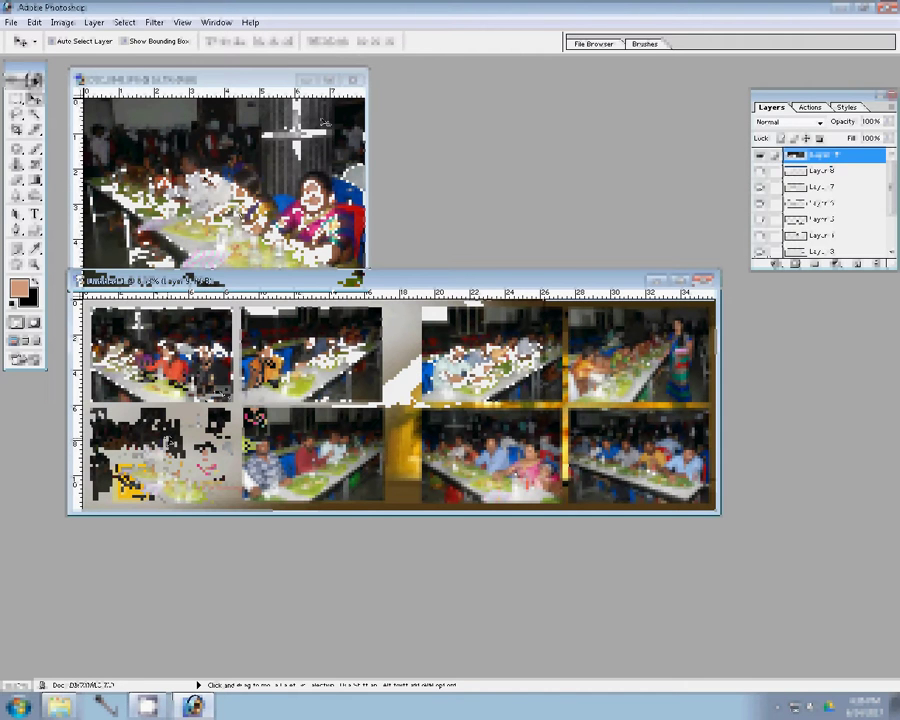
pyautogui.hotkey('ctrl', 'w')
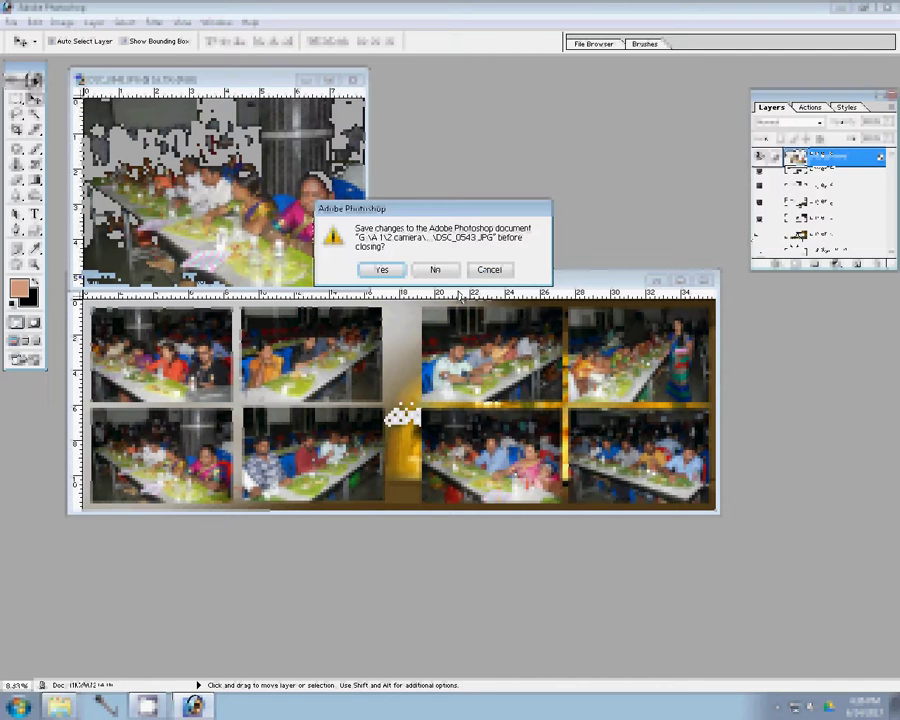
# Close the last source photo unsaved, merge the photo layers, and add a 22 px pattern Stroke.
pyautogui.press('n')
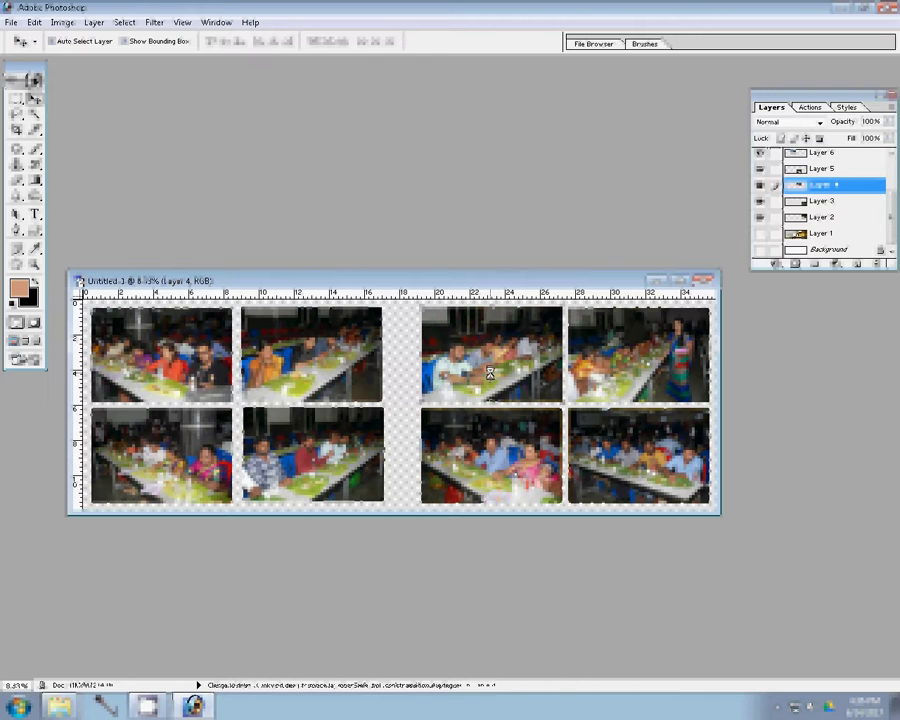
pyautogui.hotkey('ctrl', 'shift', 'e')
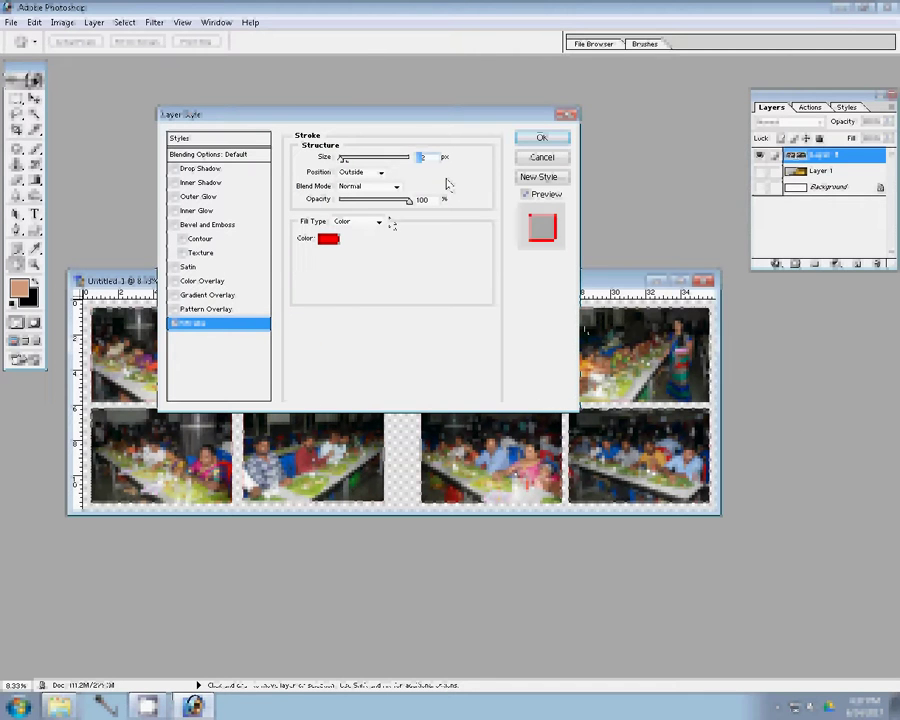
pyautogui.write('22')
pyautogui.click(374, 221)
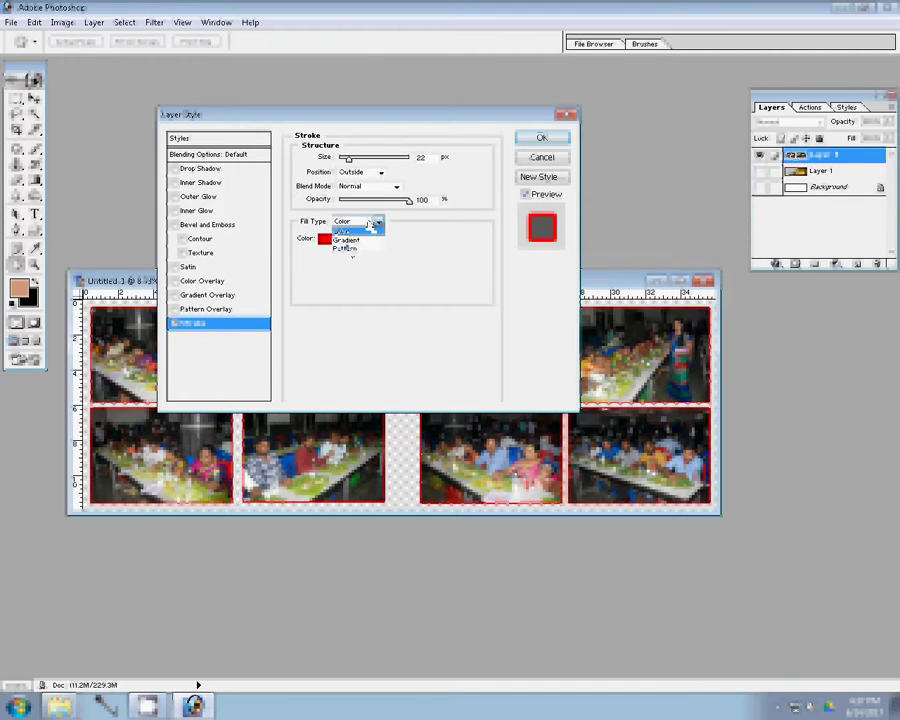
pyautogui.click(345, 248)
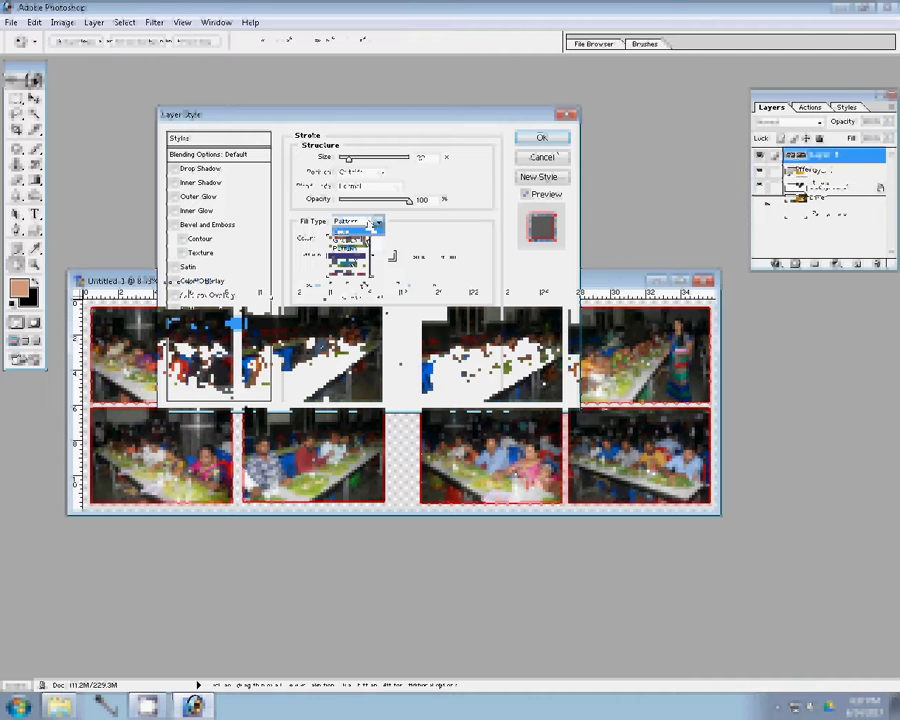
pyautogui.click(538, 141)
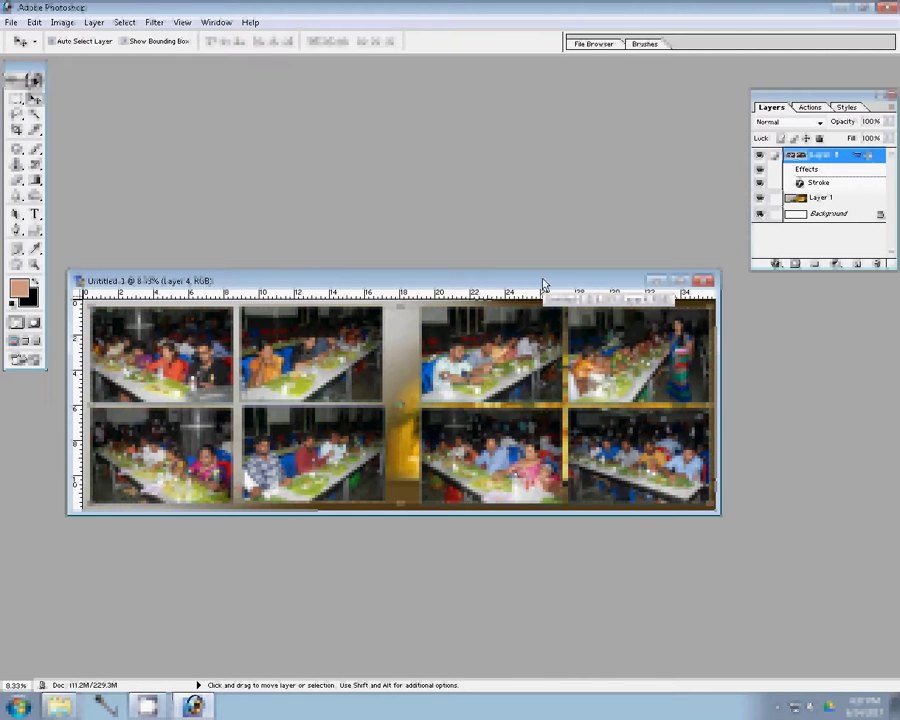
# Save the collage page as a layered Photoshop PSD, typing 81 as the file name.
pyautogui.hotkey('ctrl', 's')
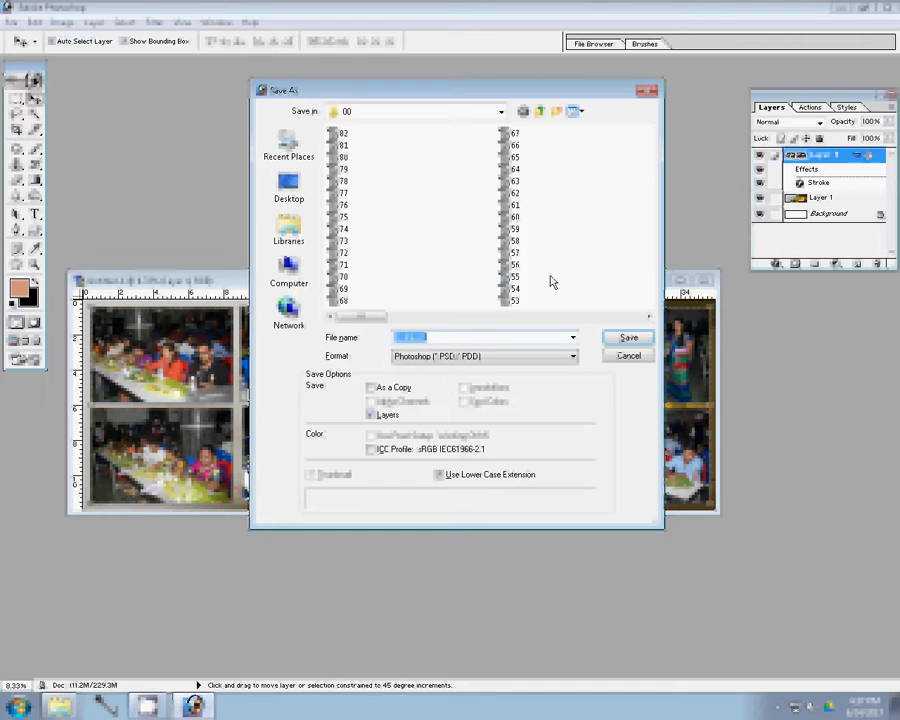
pyautogui.write('8')
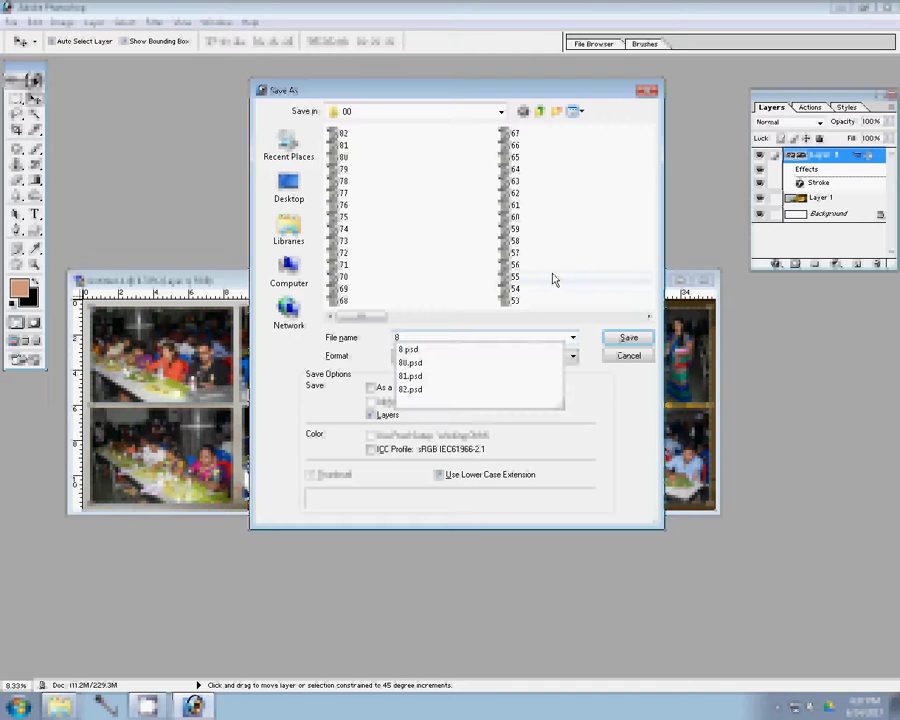
pyautogui.write('1')
pyautogui.click(637, 338)
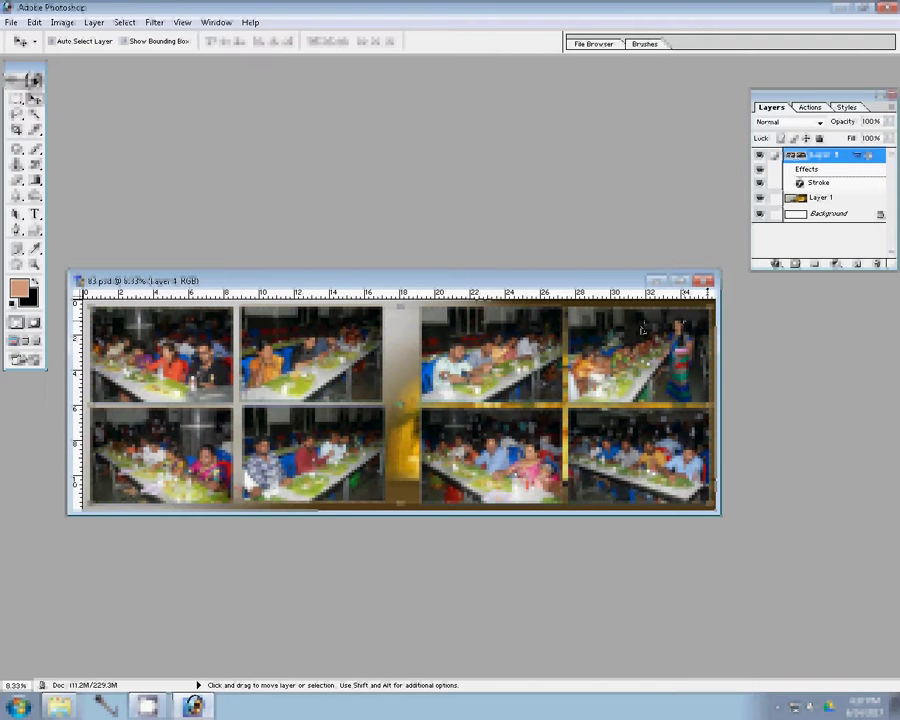
# Close the saved page, move the eight used photos to the Delete folder, and create a blank document.
pyautogui.click(704, 283)
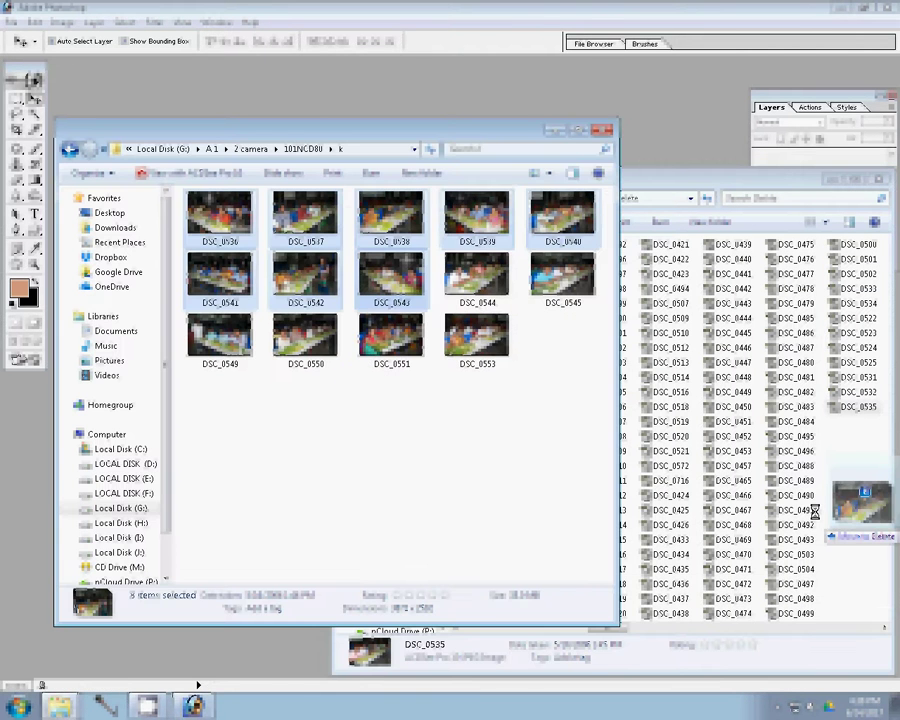
pyautogui.moveTo(522, 333); pyautogui.dragTo(815, 511)
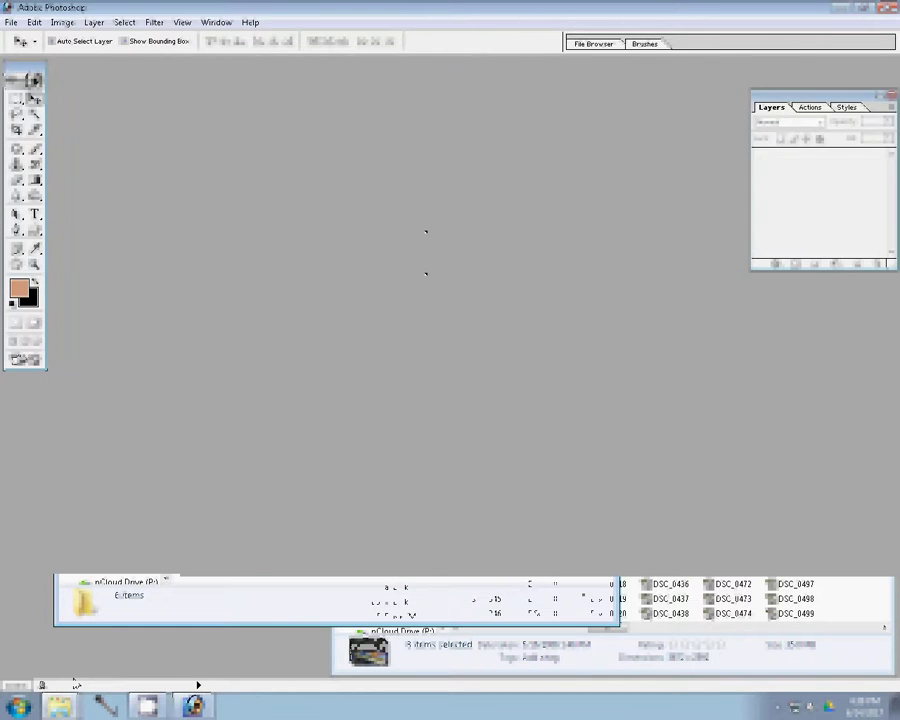
pyautogui.hotkey('ctrl', 'n')
pyautogui.press('Return')
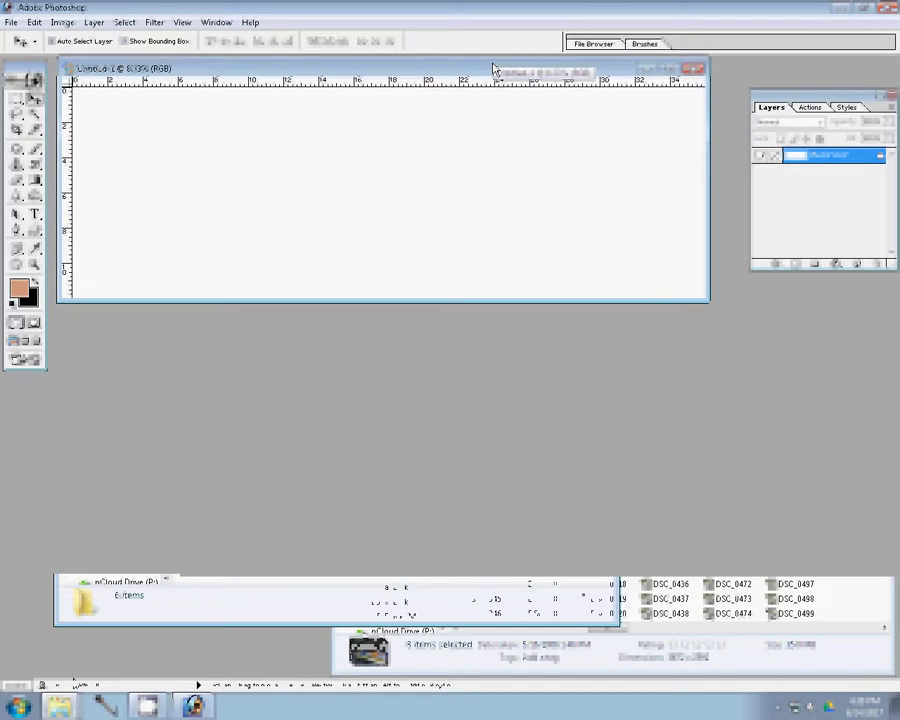
# Drag all six photos from folder k into Photoshop beside the blank Untitled-1 page, then bring that page to the front.
pyautogui.moveTo(493, 68); pyautogui.dragTo(549, 351)
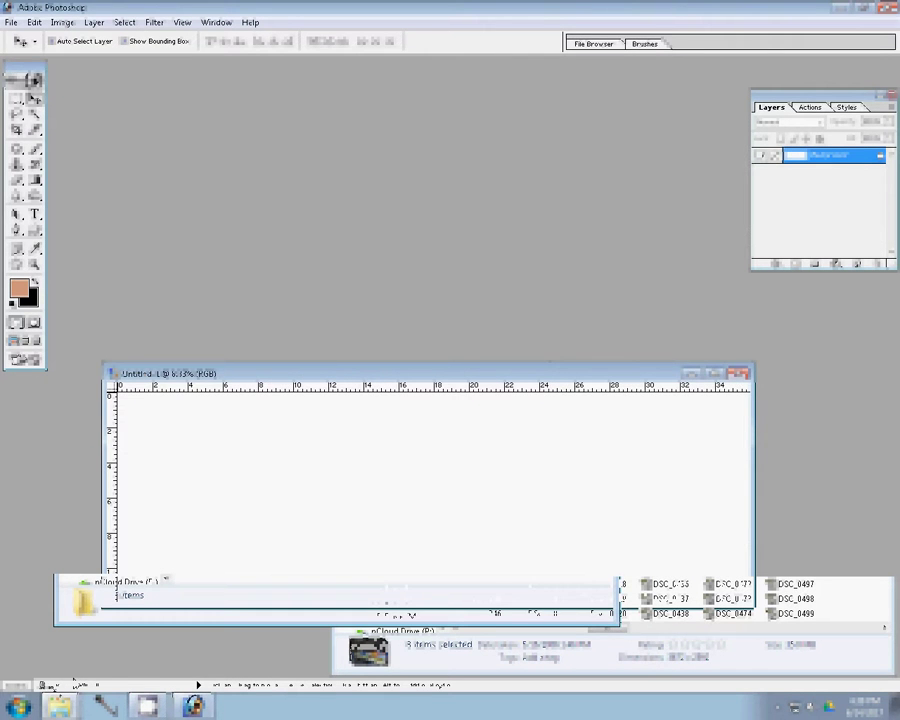
pyautogui.click(331, 358)
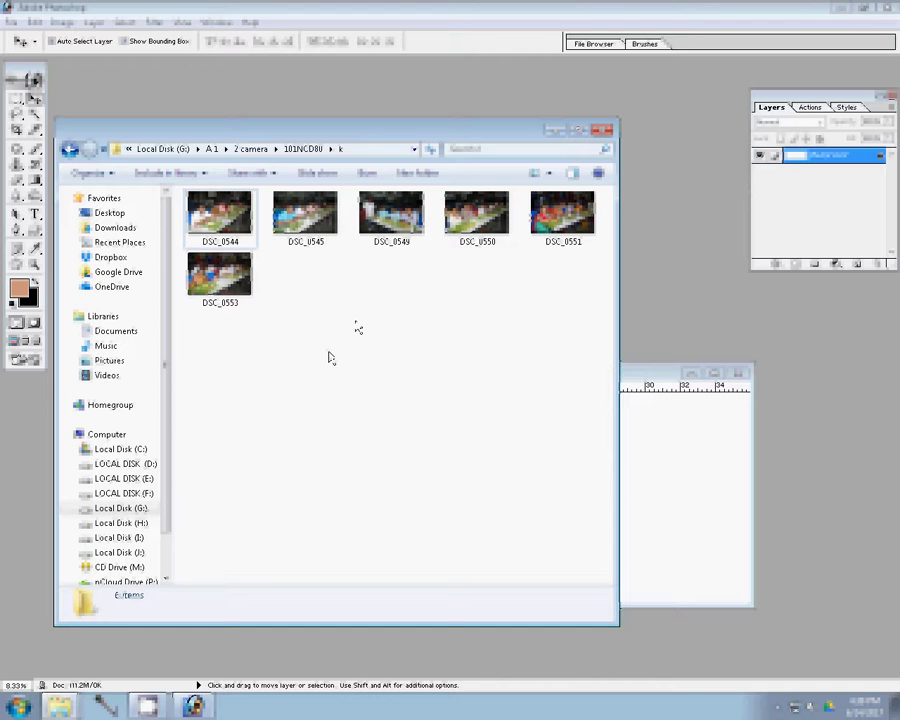
pyautogui.hotkey('ctrl', 'a')
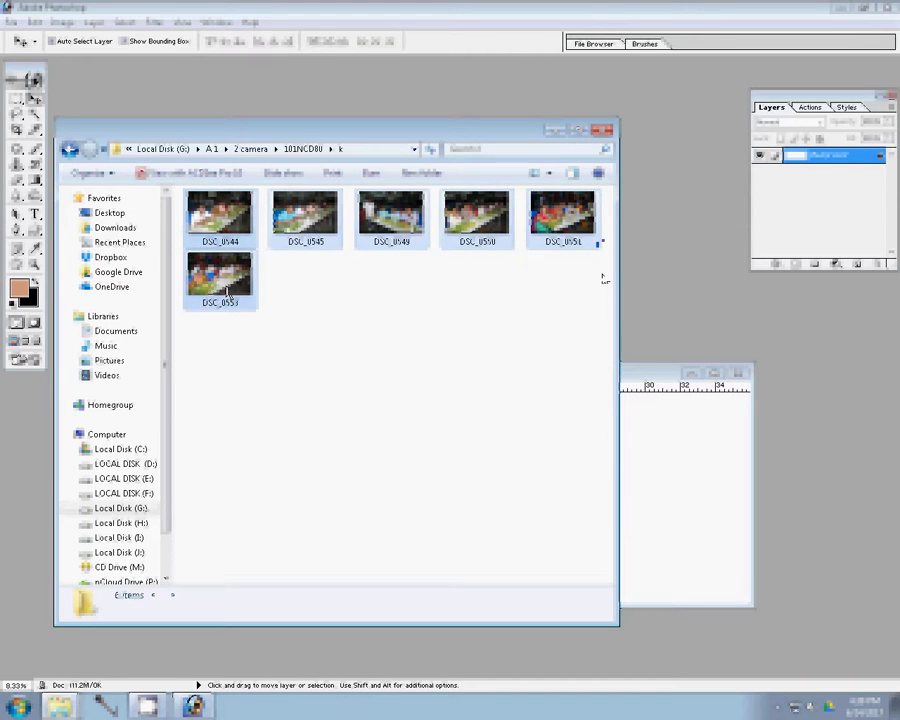
pyautogui.moveTo(228, 293); pyautogui.dragTo(670, 279)
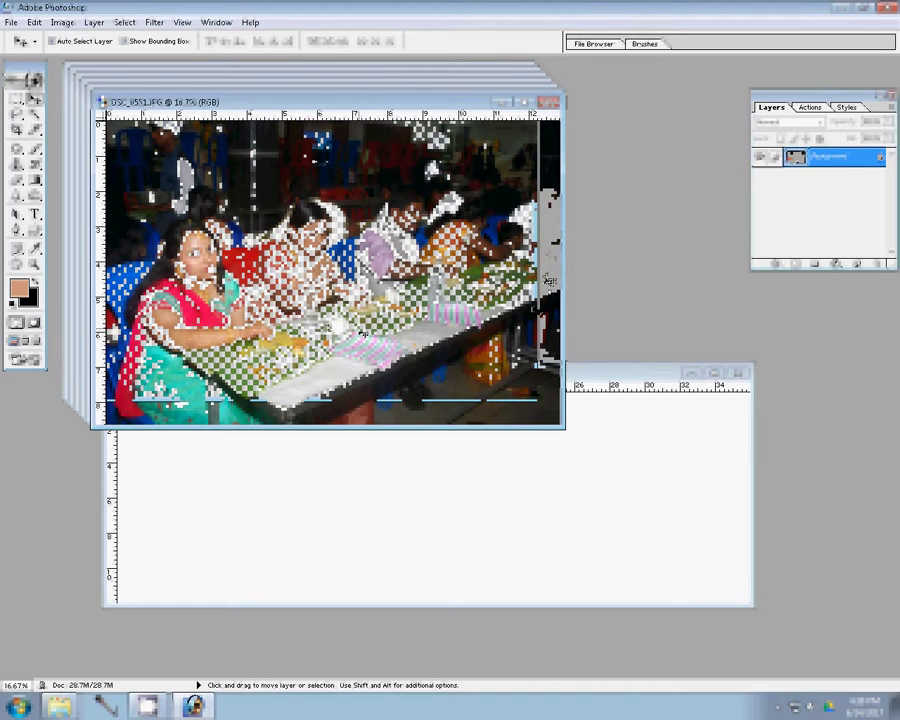
pyautogui.click(640, 478)
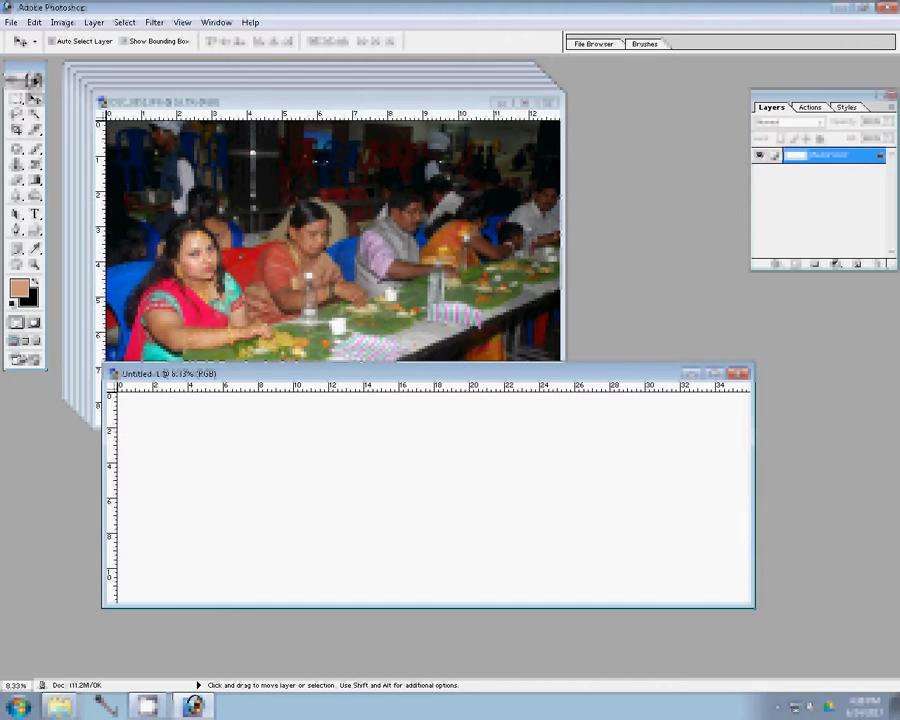